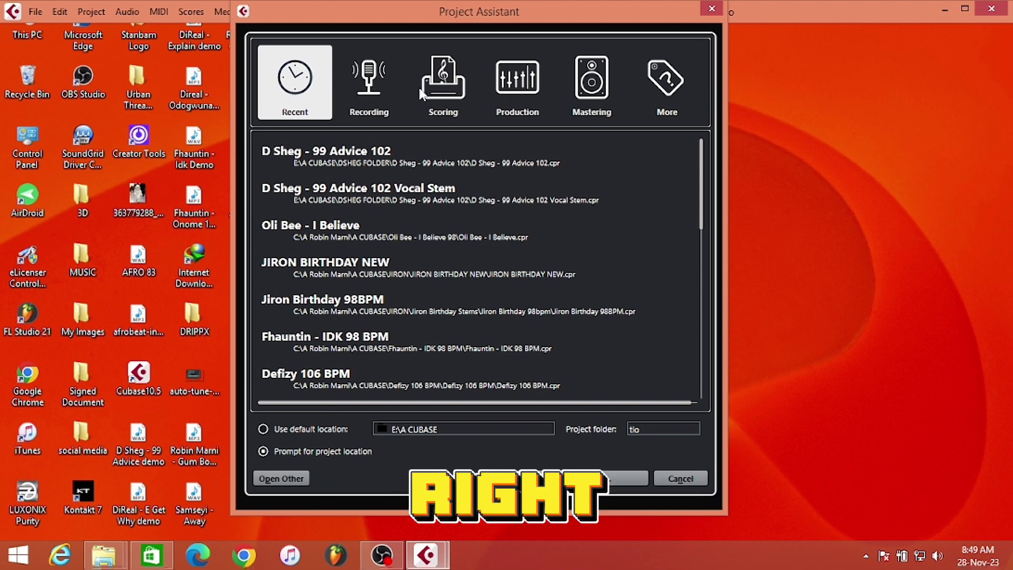
# - Browse the Project Assistant categories and create a project from the Empty template under More
pyautogui.click(369, 87)
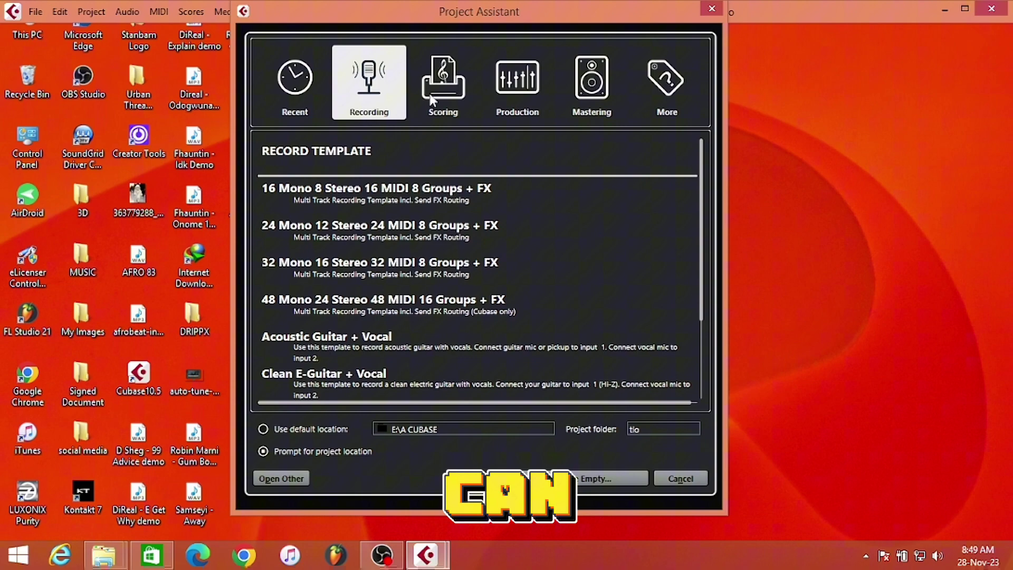
pyautogui.click(442, 87)
pyautogui.click(517, 87)
pyautogui.click(591, 87)
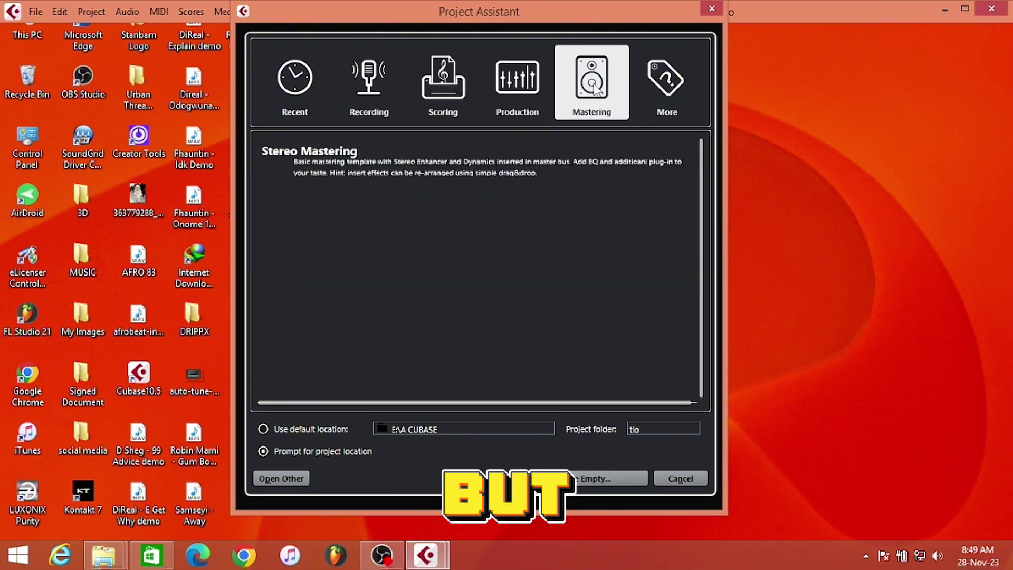
pyautogui.click(658, 90)
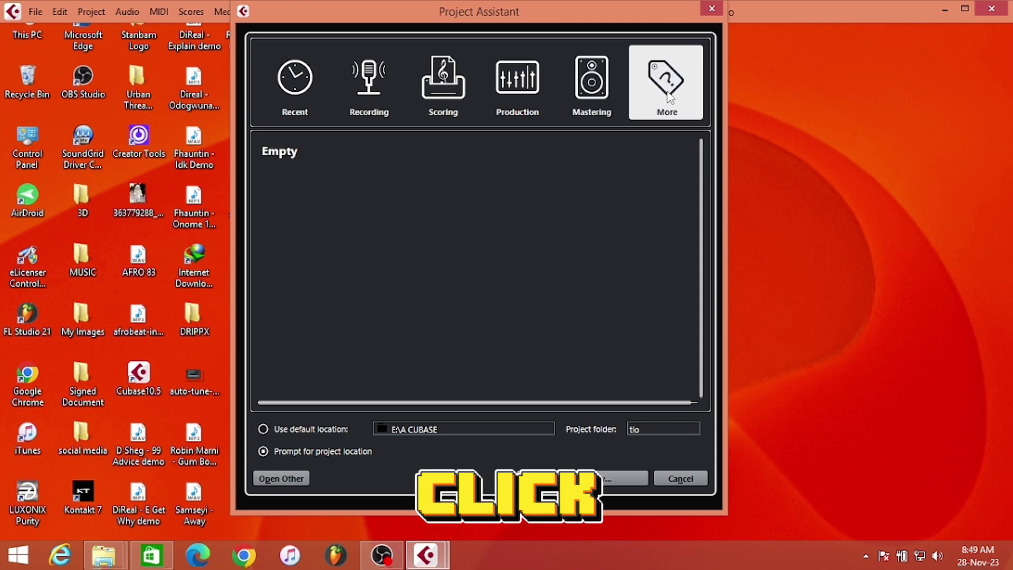
pyautogui.click(297, 164)
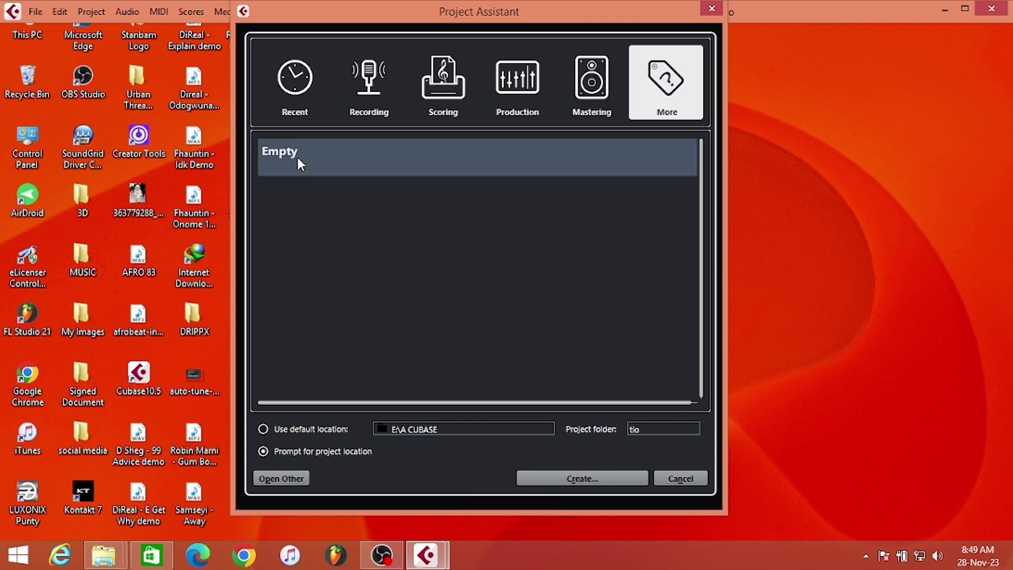
pyautogui.click(583, 477)
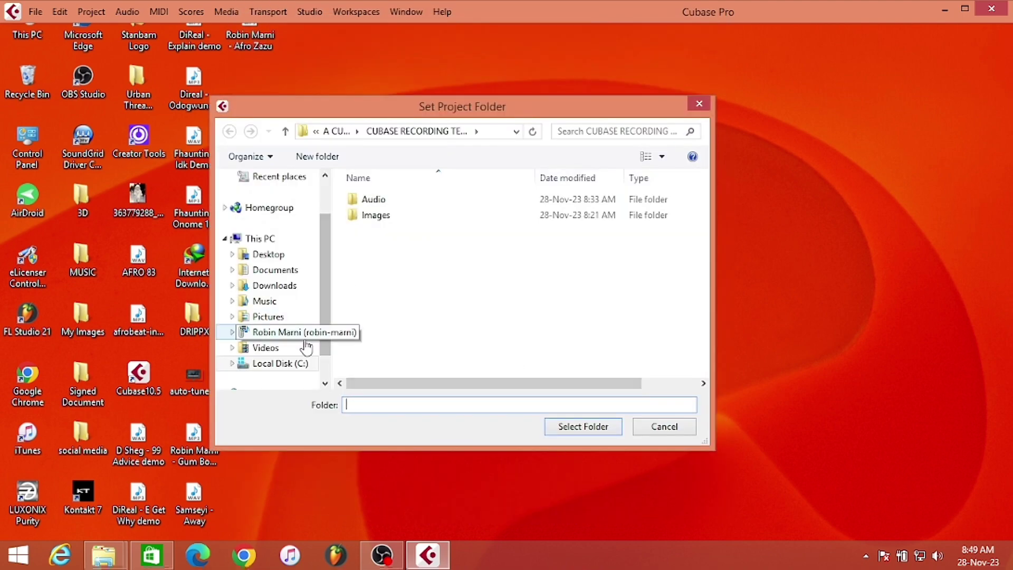
# - Create a RECORDING TEMPLATE folder inside A CUBASE > CUBASE TEMPLATE and select it as project folder
pyautogui.click(302, 364)
pyautogui.doubleClick(377, 199)
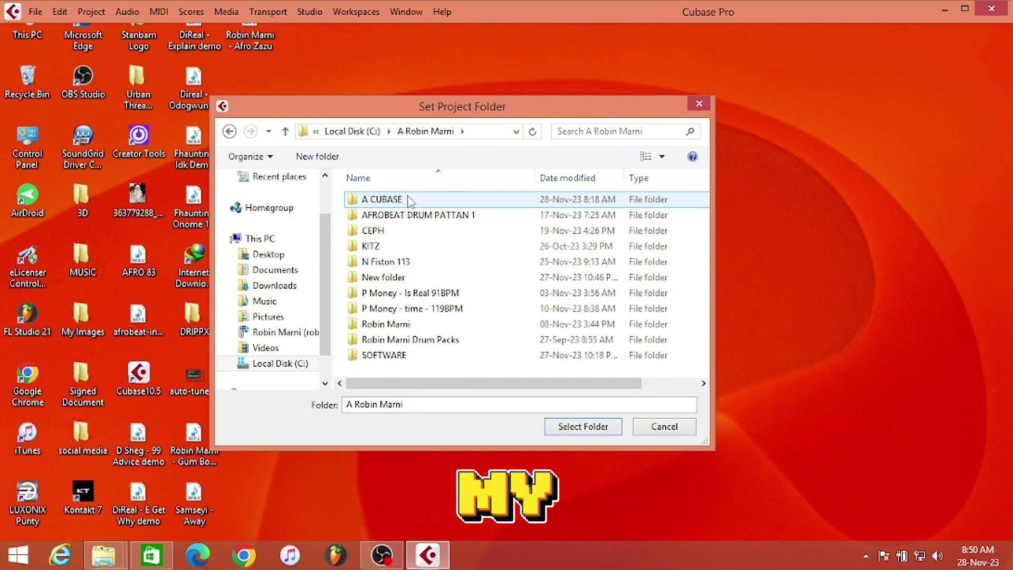
pyautogui.doubleClick(410, 201)
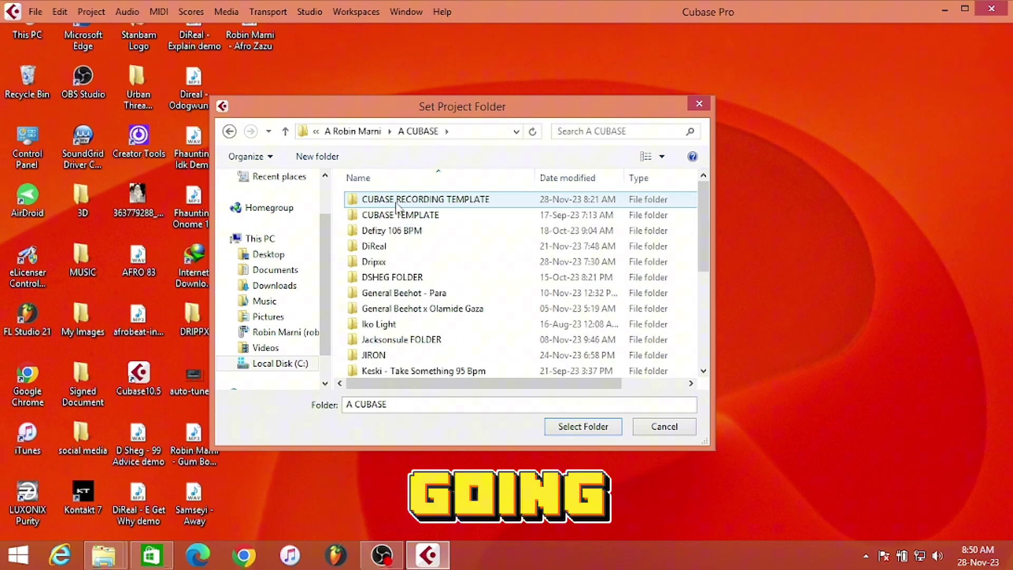
pyautogui.doubleClick(402, 215)
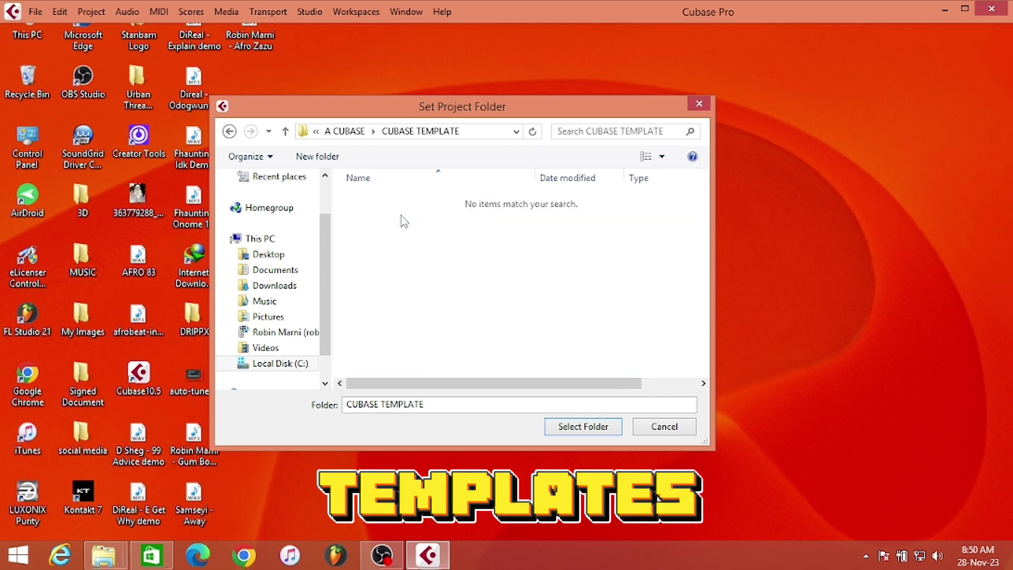
pyautogui.click(317, 156)
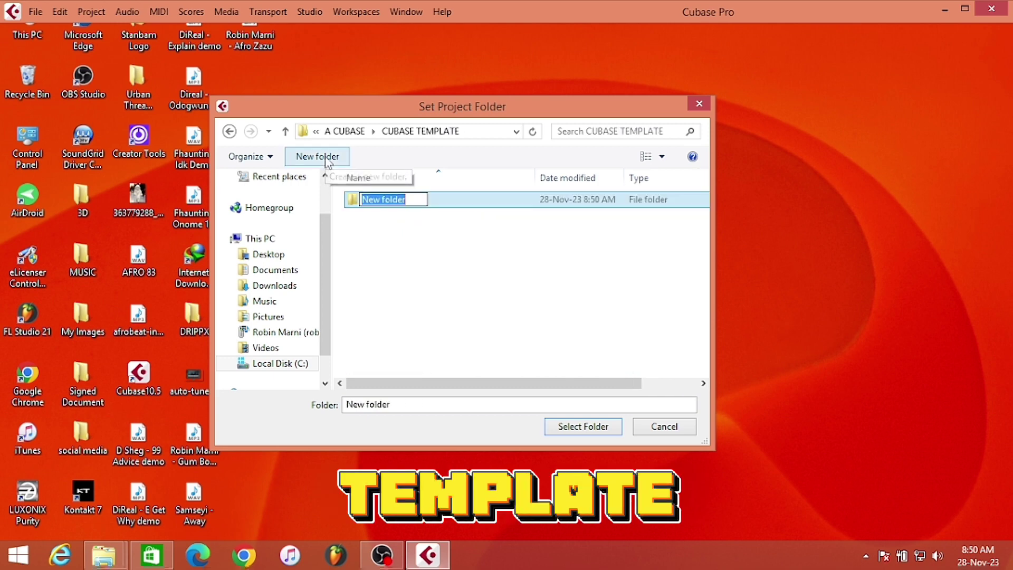
pyautogui.write('RECORDING TEMPLATE')
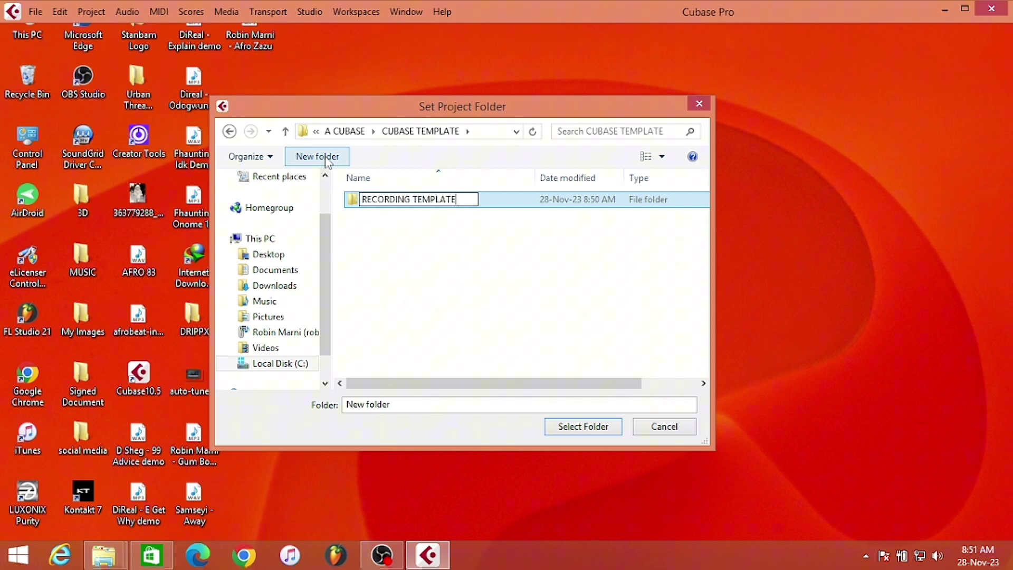
pyautogui.press('Return')
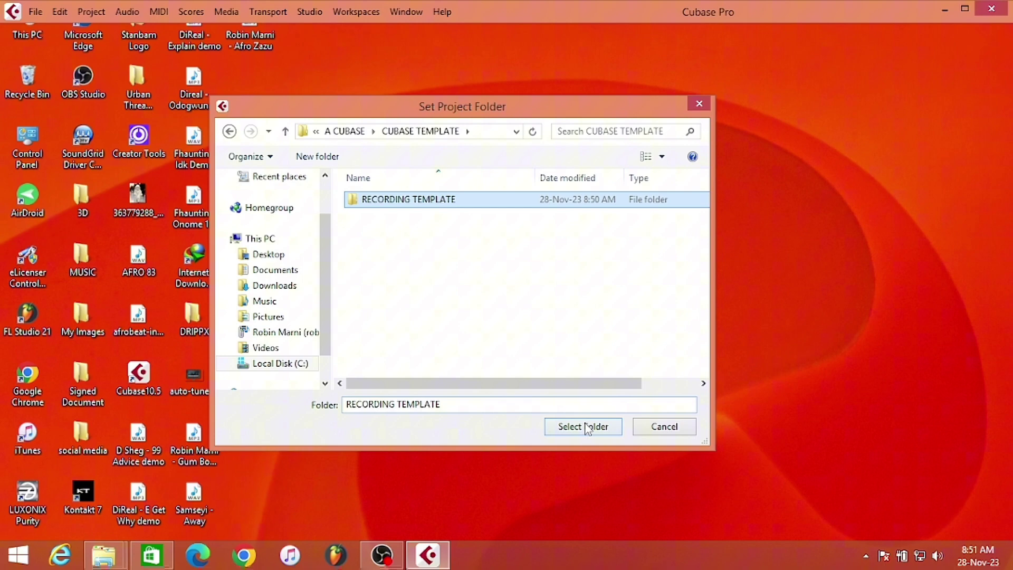
pyautogui.click(588, 427)
# - Add one stereo audio track named INSTRUMENTAL through the Add Audio Track dialog
pyautogui.rightClick(186, 178)
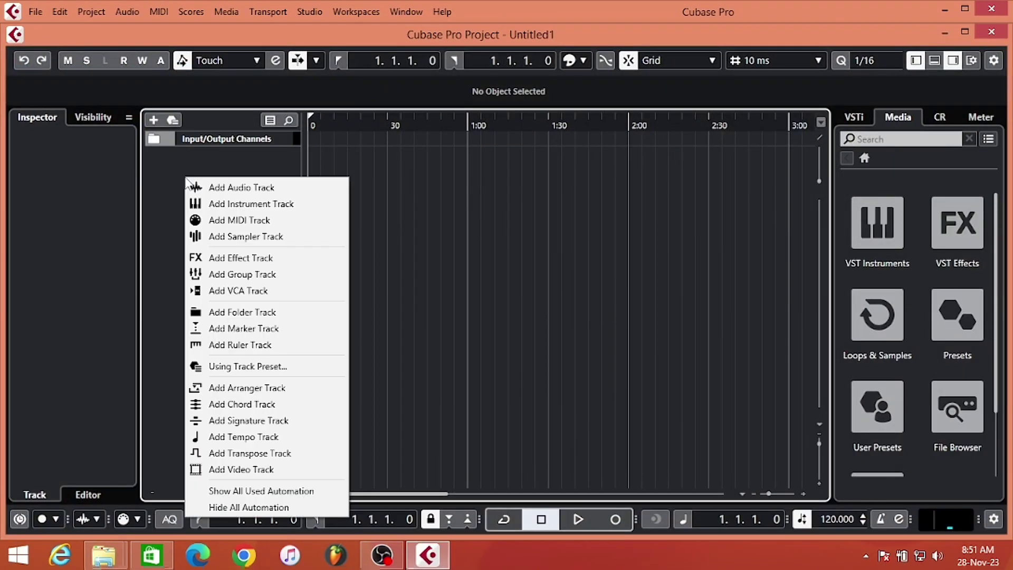
pyautogui.click(221, 188)
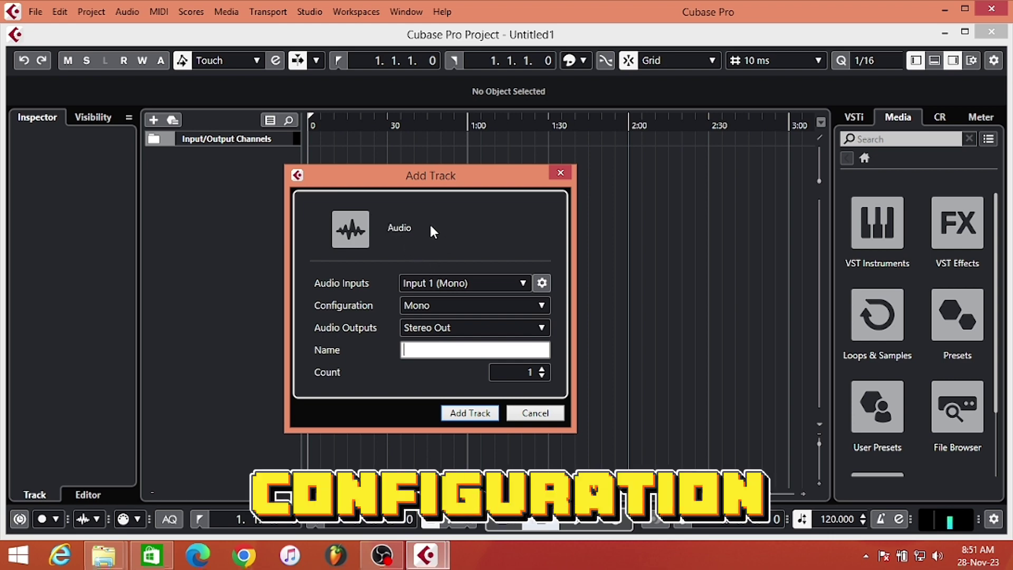
pyautogui.click(431, 306)
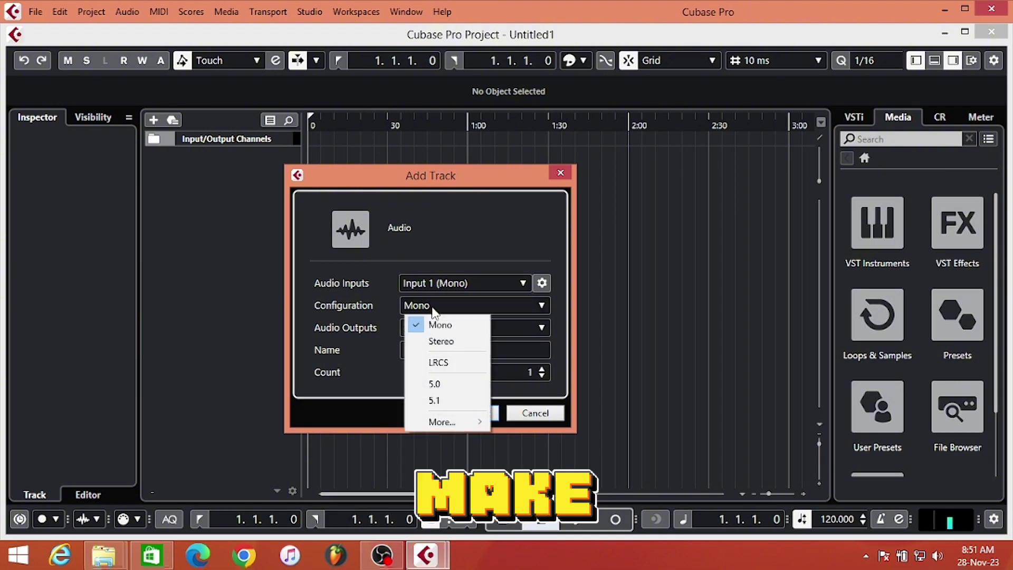
pyautogui.click(440, 341)
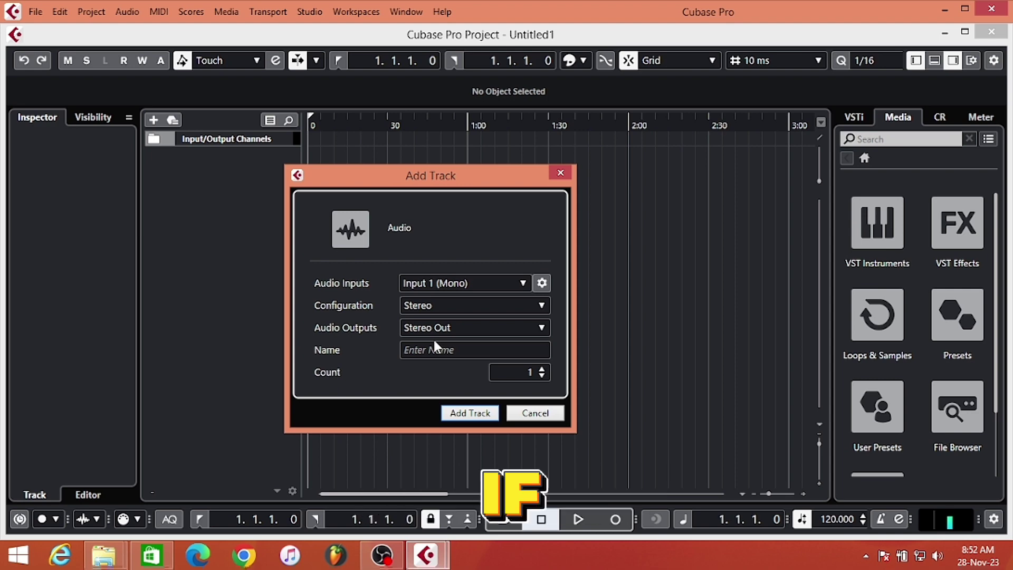
pyautogui.click(458, 305)
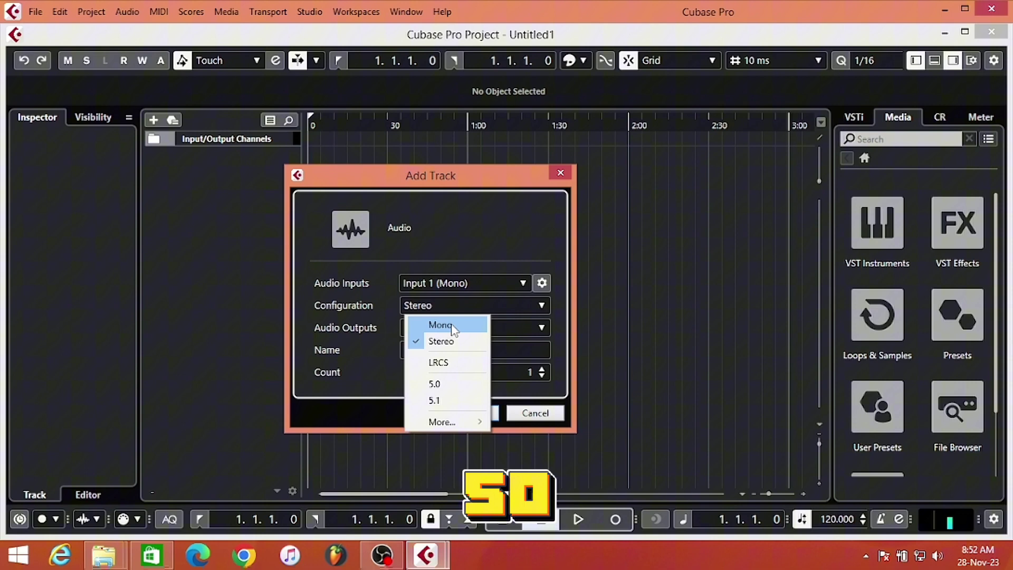
pyautogui.click(451, 326)
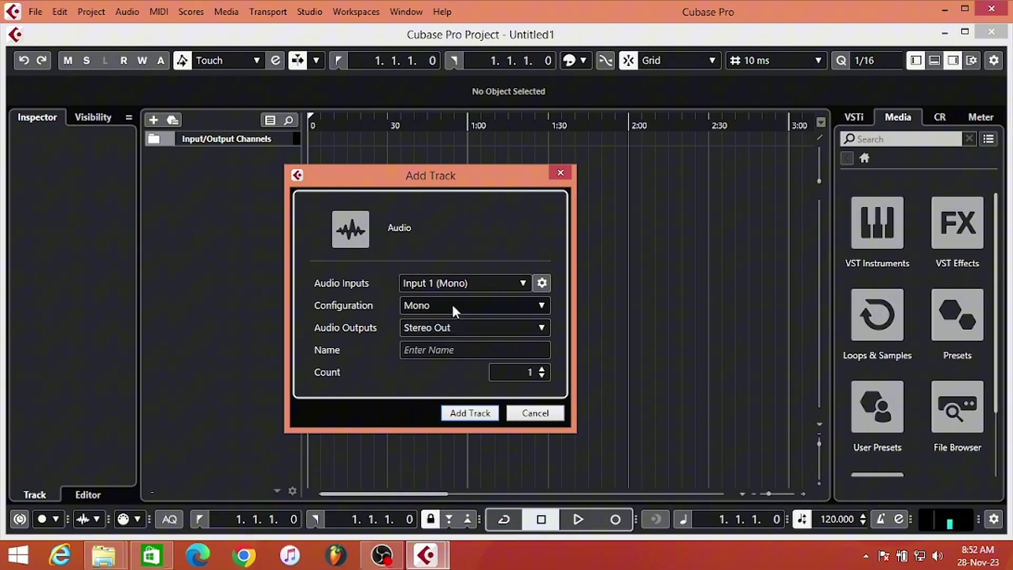
pyautogui.click(452, 306)
pyautogui.click(446, 343)
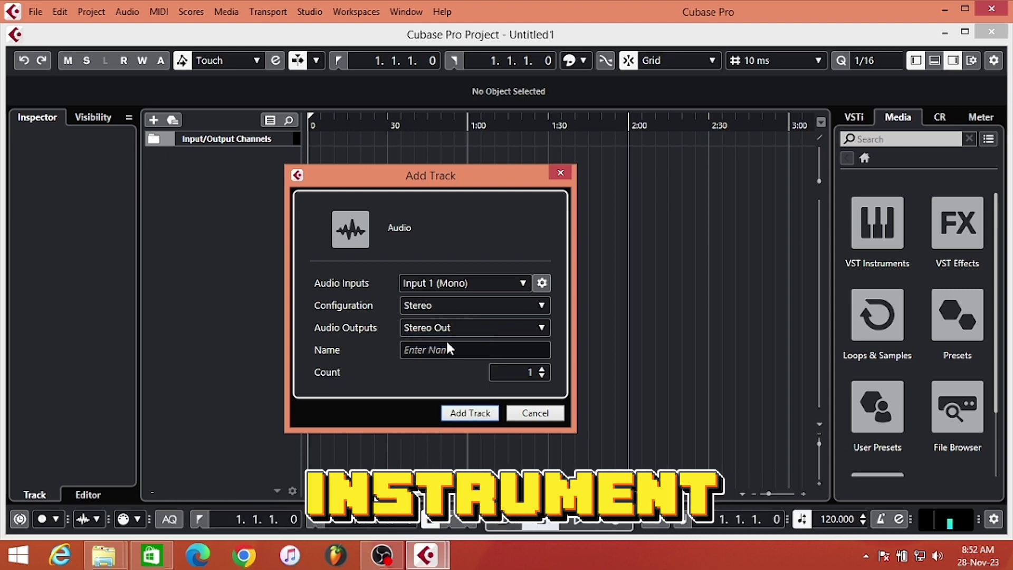
pyautogui.click(451, 350)
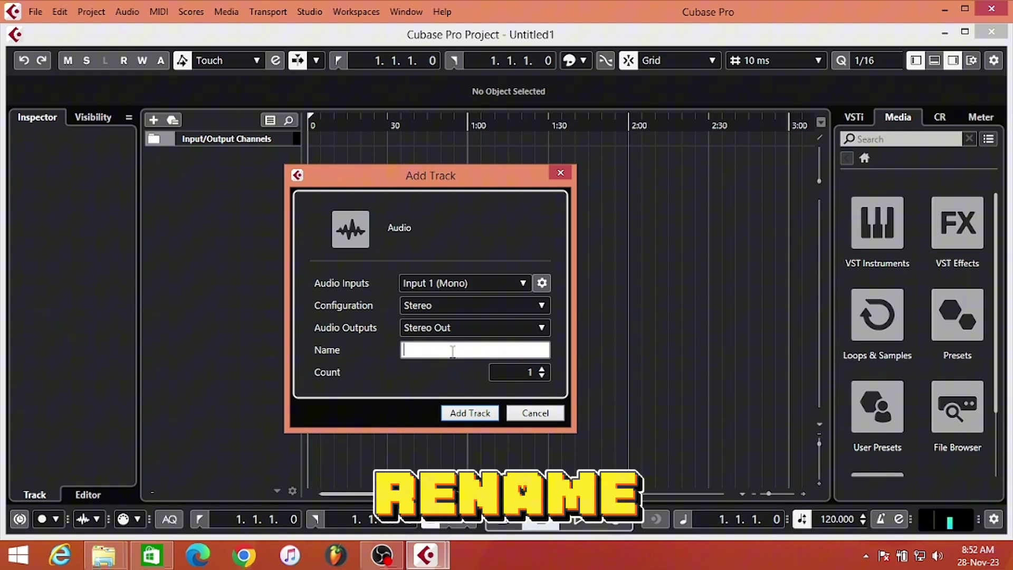
pyautogui.write('INSTRUMENTAL')
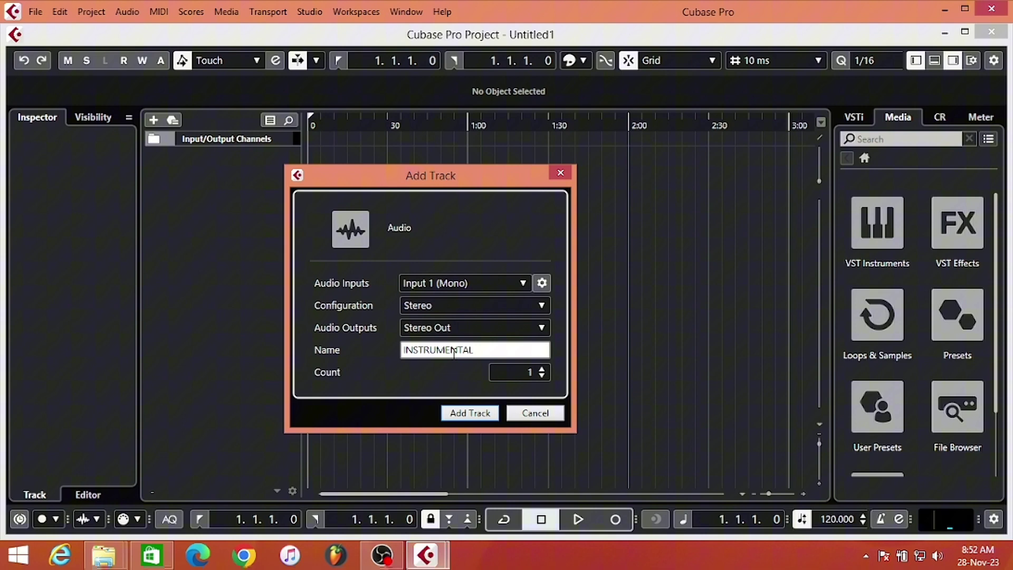
pyautogui.click(471, 413)
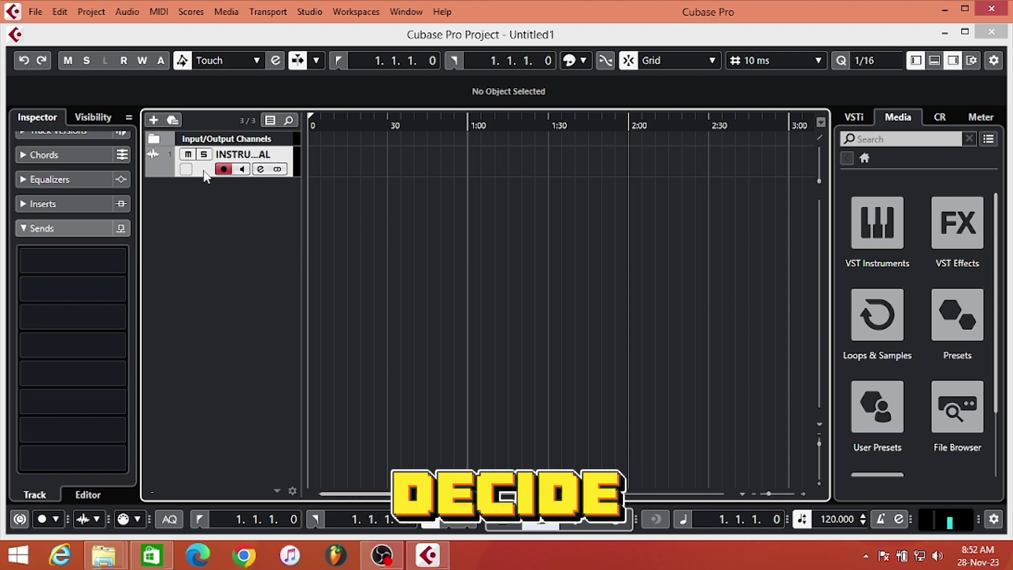
# - Give the INSTRUMENTAL track the blue swatch from the Colorize palette
pyautogui.click(573, 63)
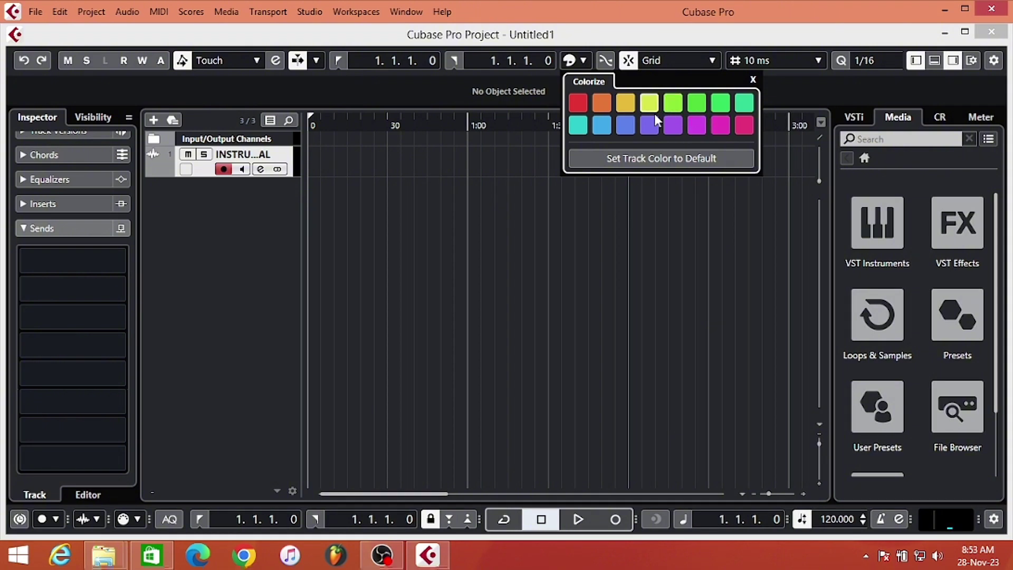
pyautogui.click(623, 130)
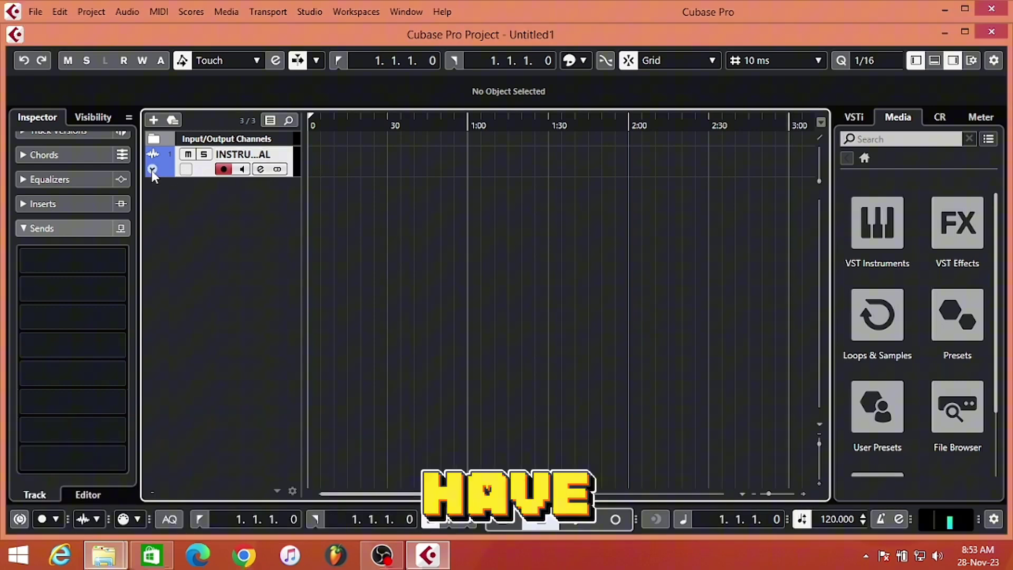
# - Drag the WhatsApp Audio beat from the Dripxx - Definition of Apple folder onto INSTRUMENTAL, accepting import options
pyautogui.moveTo(108, 566)
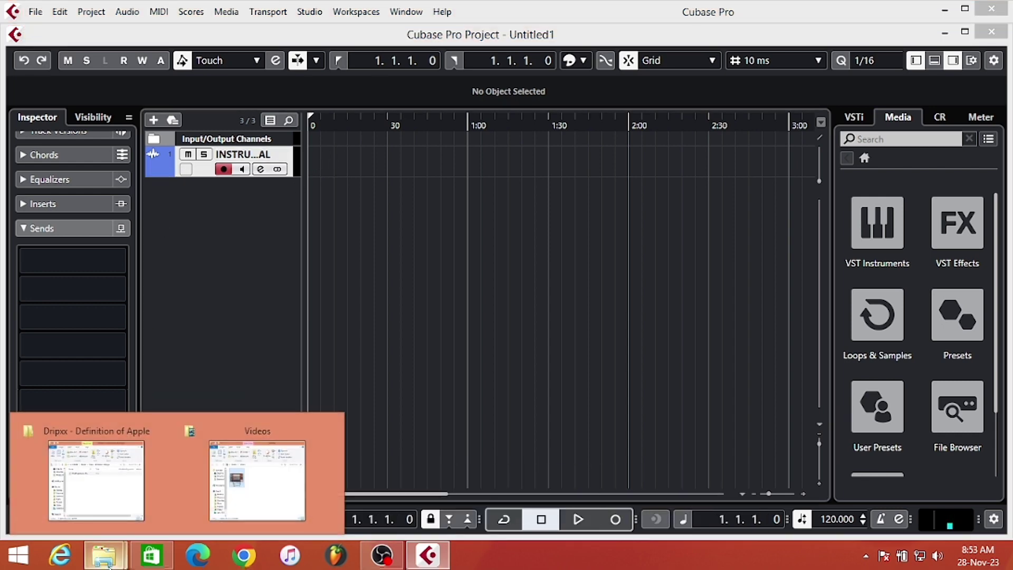
pyautogui.click(96, 478)
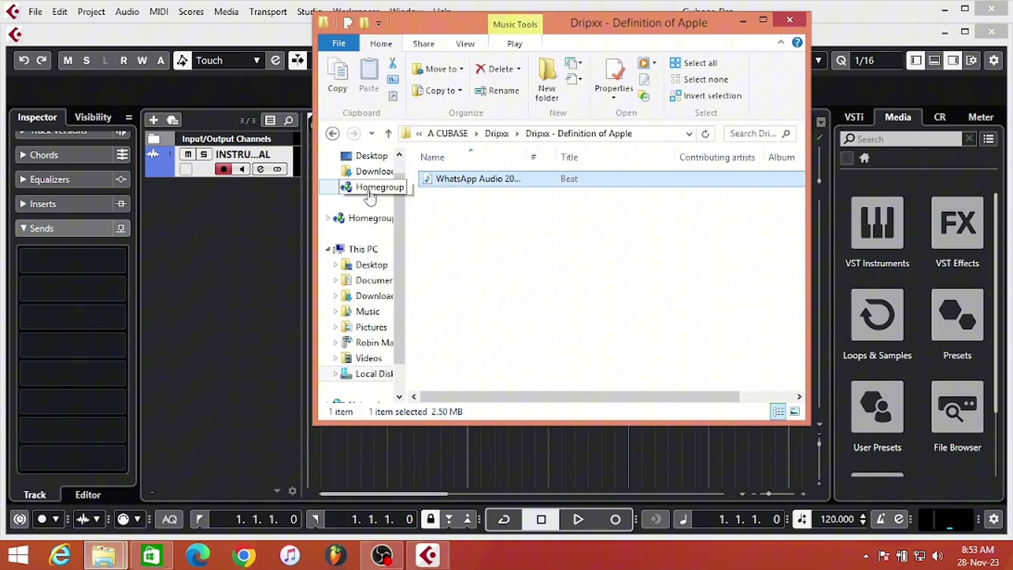
pyautogui.moveTo(553, 48); pyautogui.dragTo(747, 41)
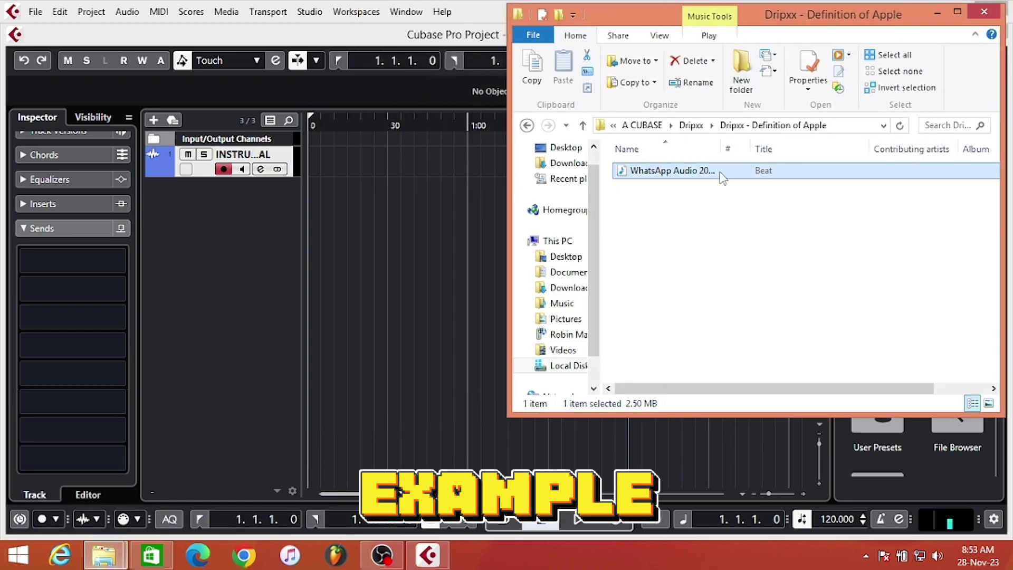
pyautogui.moveTo(723, 176); pyautogui.dragTo(385, 159)
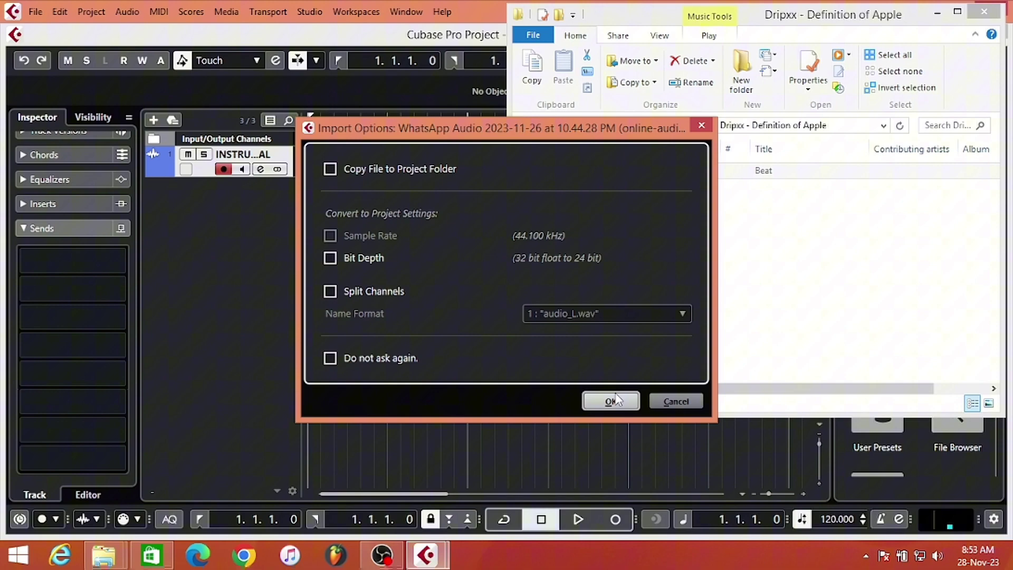
pyautogui.click(601, 400)
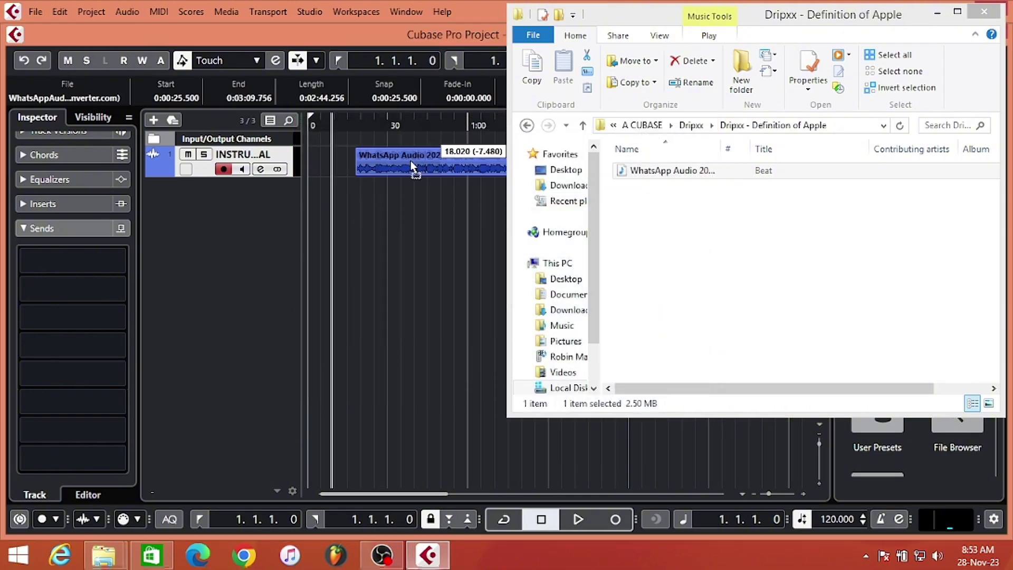
pyautogui.click(192, 201)
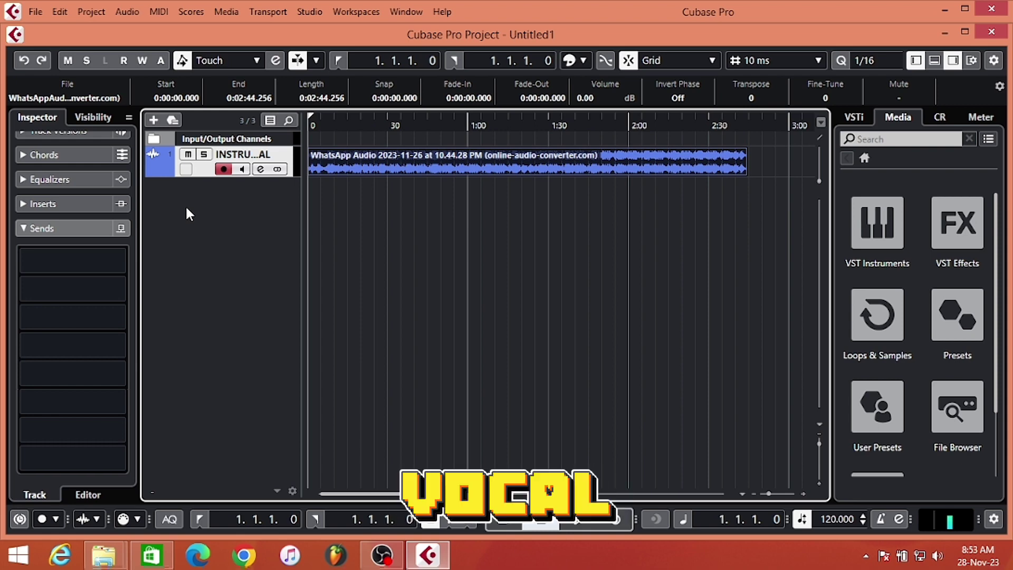
# - Add audio tracks with Configuration set to Mono and Count set to 4
pyautogui.rightClick(186, 208)
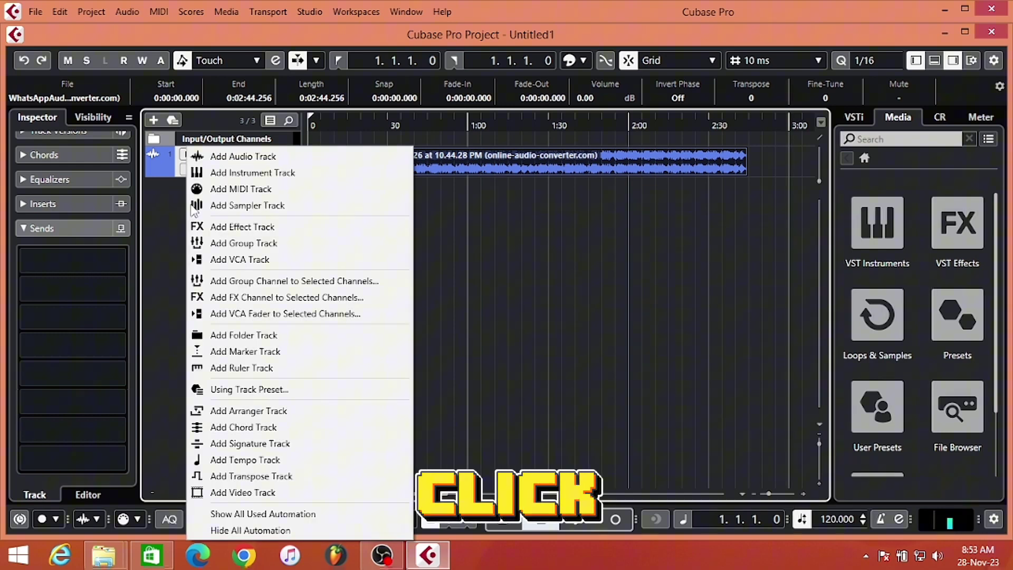
pyautogui.click(243, 158)
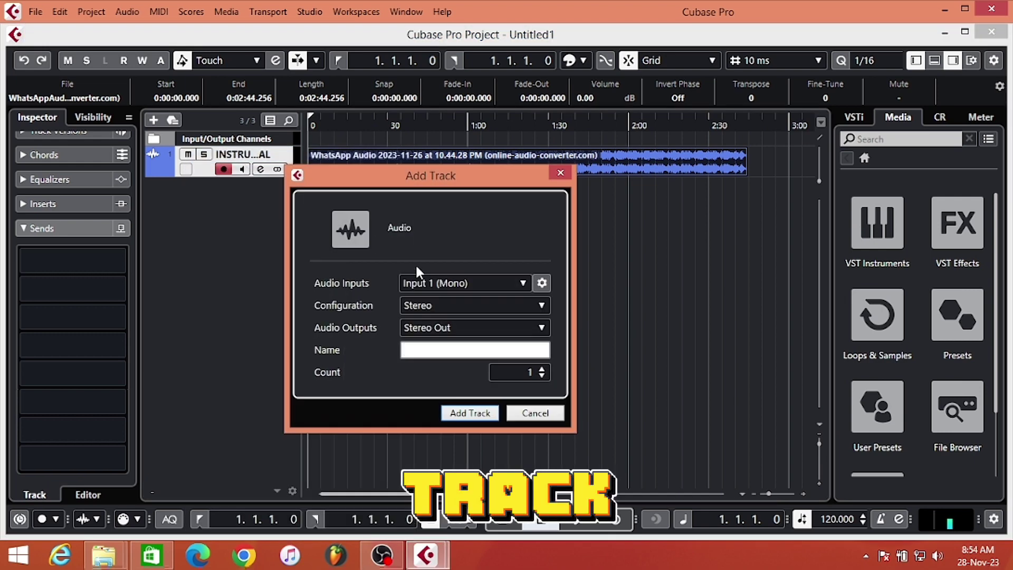
pyautogui.moveTo(467, 143); pyautogui.dragTo(429, 203)
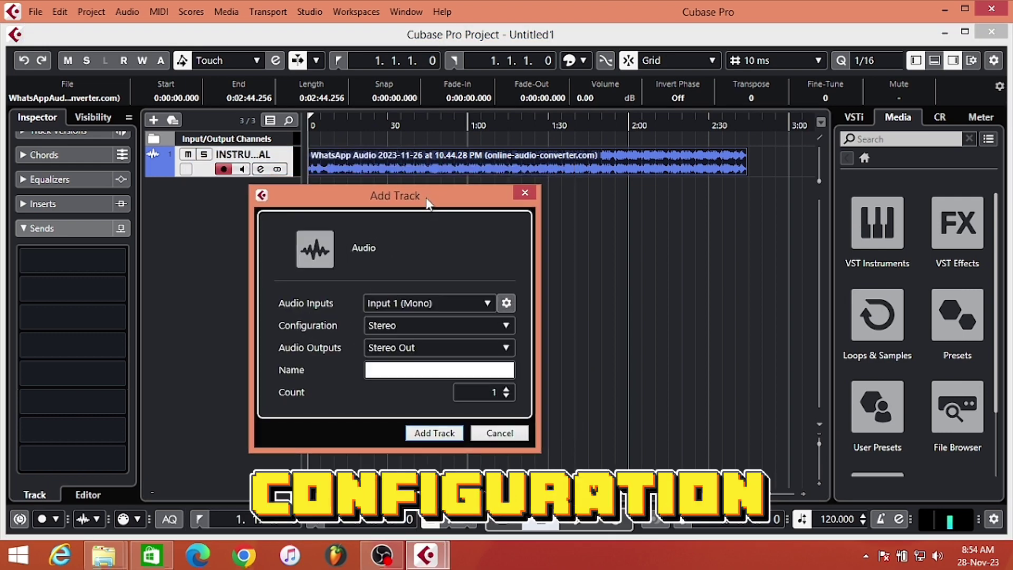
pyautogui.click(405, 324)
pyautogui.click(403, 344)
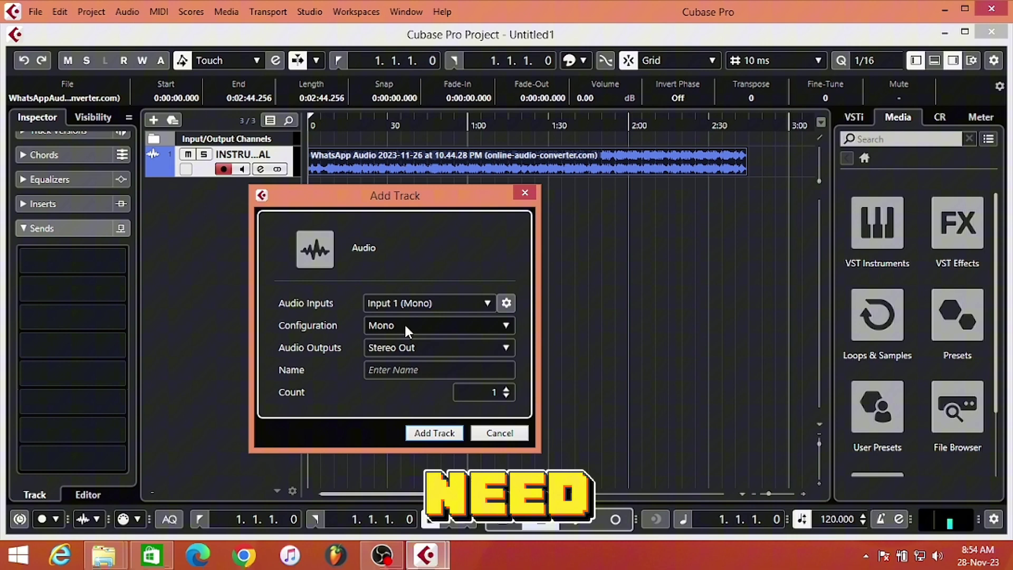
pyautogui.click(405, 326)
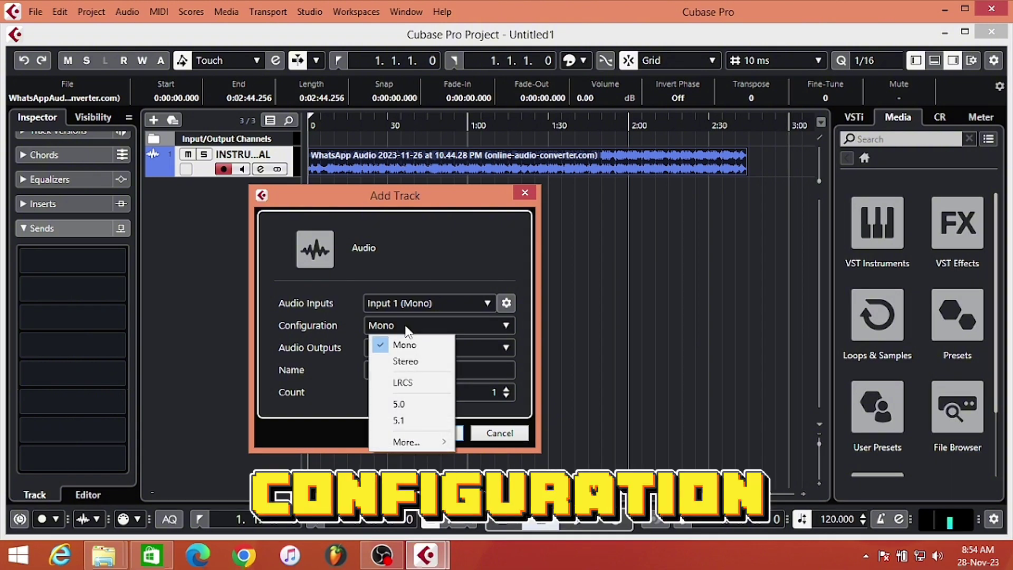
pyautogui.click(404, 322)
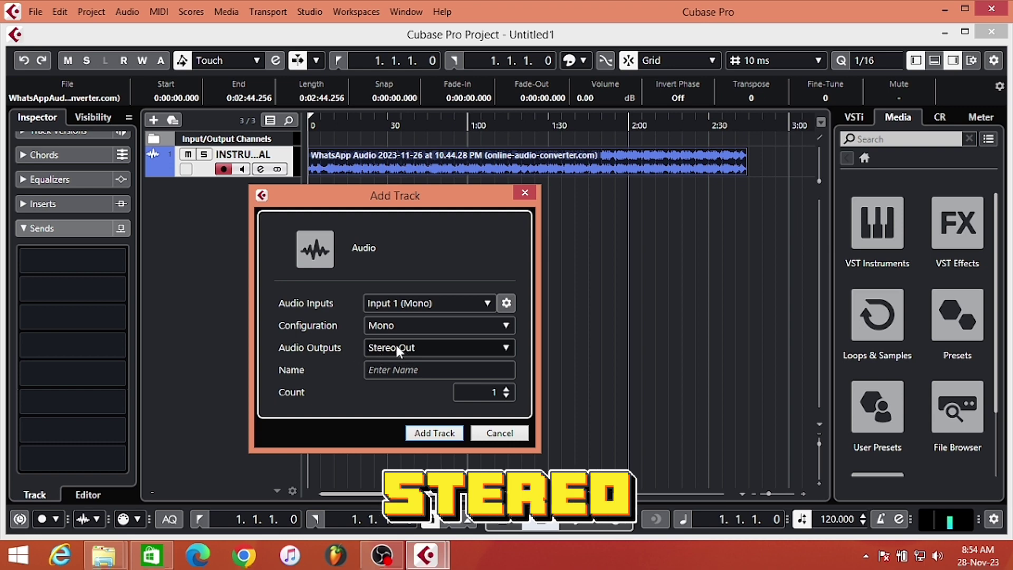
pyautogui.click(384, 369)
pyautogui.click(377, 395)
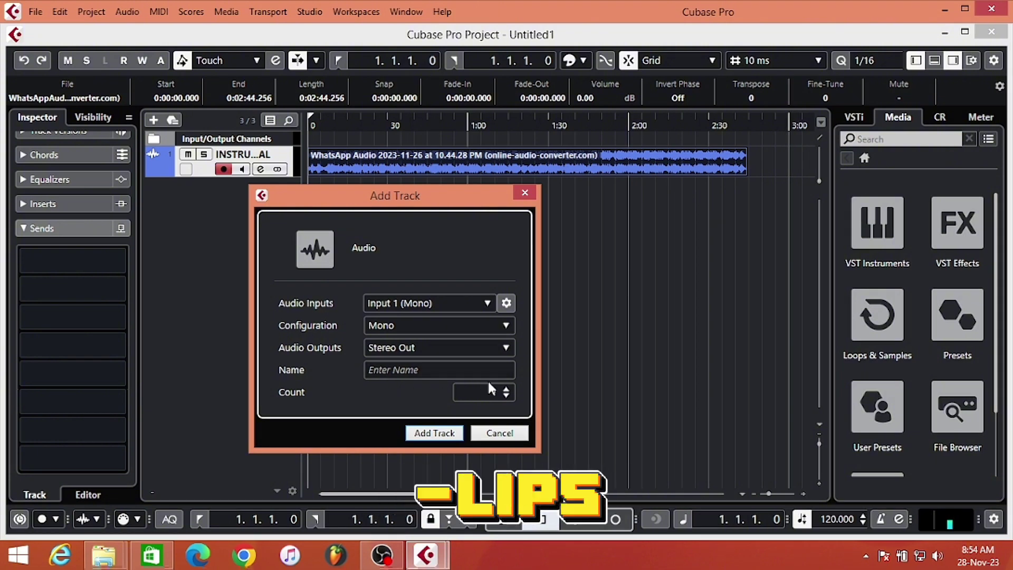
pyautogui.click(506, 390)
pyautogui.click(505, 391)
pyautogui.click(506, 390)
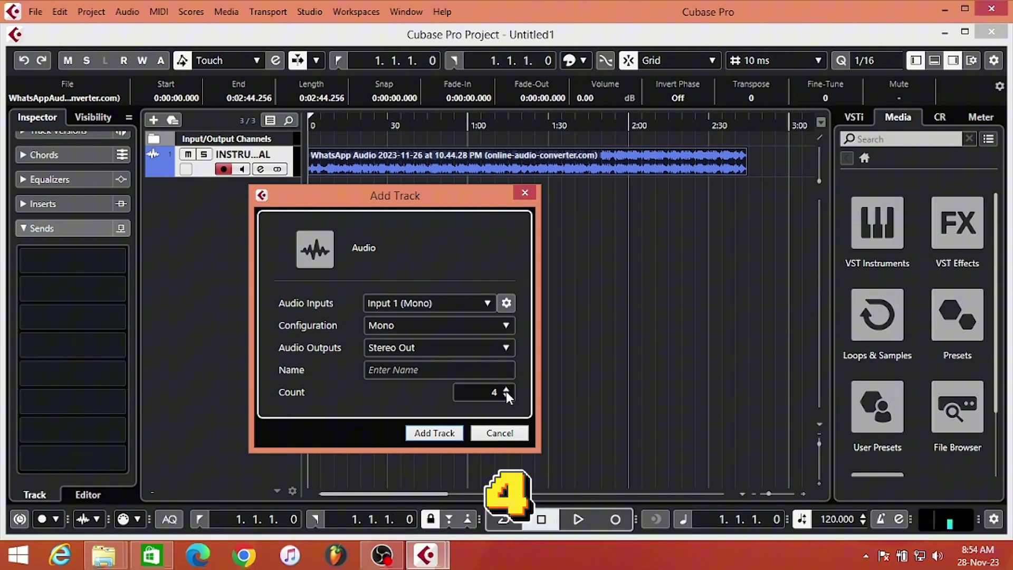
pyautogui.click(434, 432)
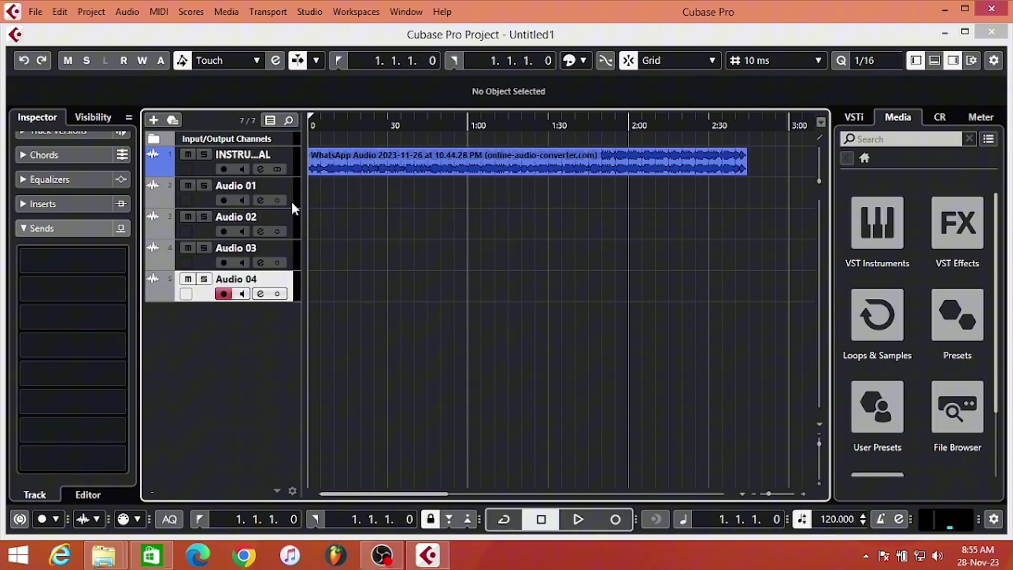
# - Rename Audio 01 to LEAD VOCAL and colour it pink
pyautogui.click(243, 190)
pyautogui.doubleClick(242, 189)
pyautogui.write('L')
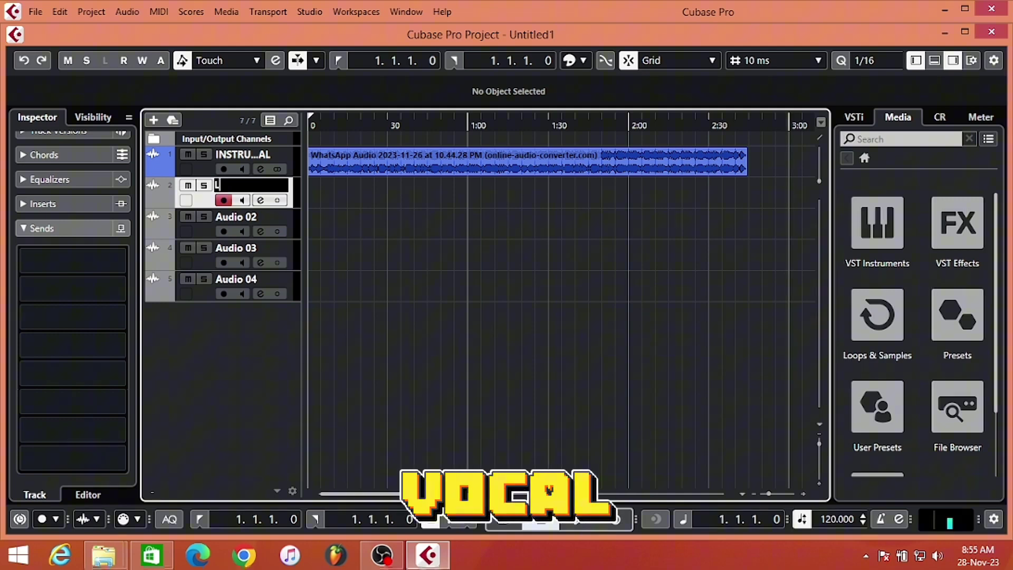
pyautogui.write('EAD VOCAL')
pyautogui.press('Return')
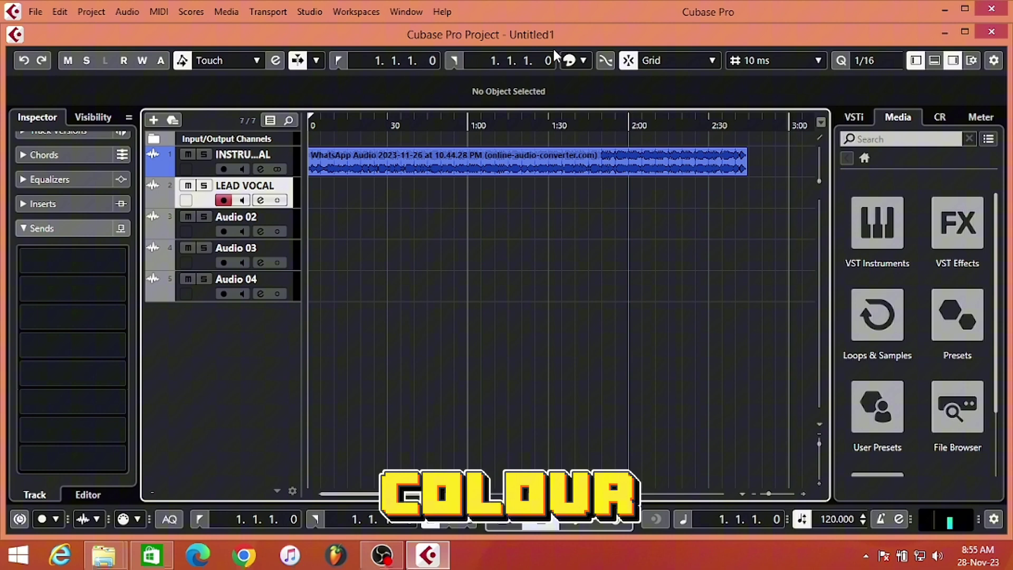
pyautogui.click(582, 61)
pyautogui.click(743, 125)
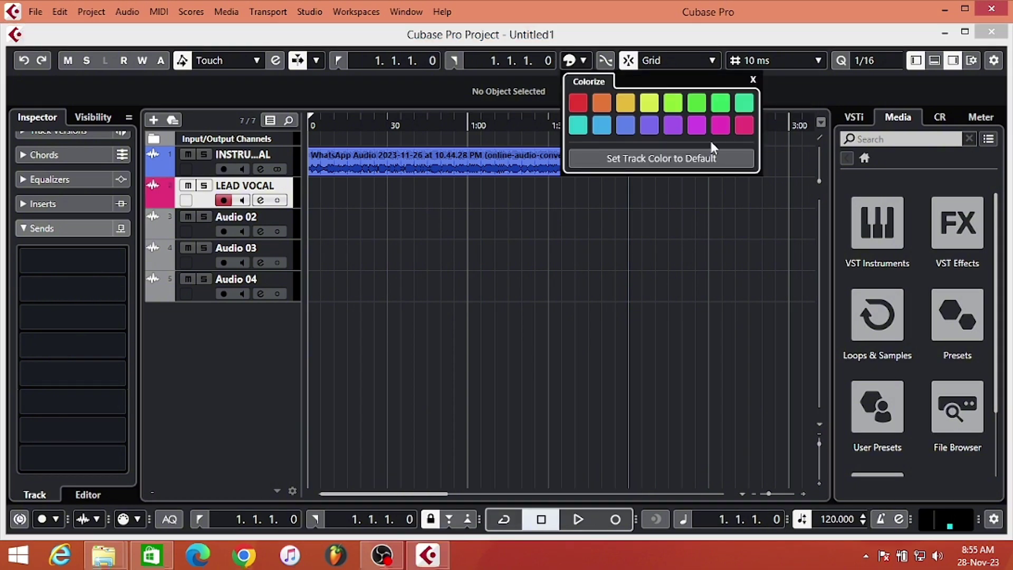
# - Rename Audio 02 to BACKUP and colour it pink
pyautogui.click(236, 217)
pyautogui.doubleClick(236, 217)
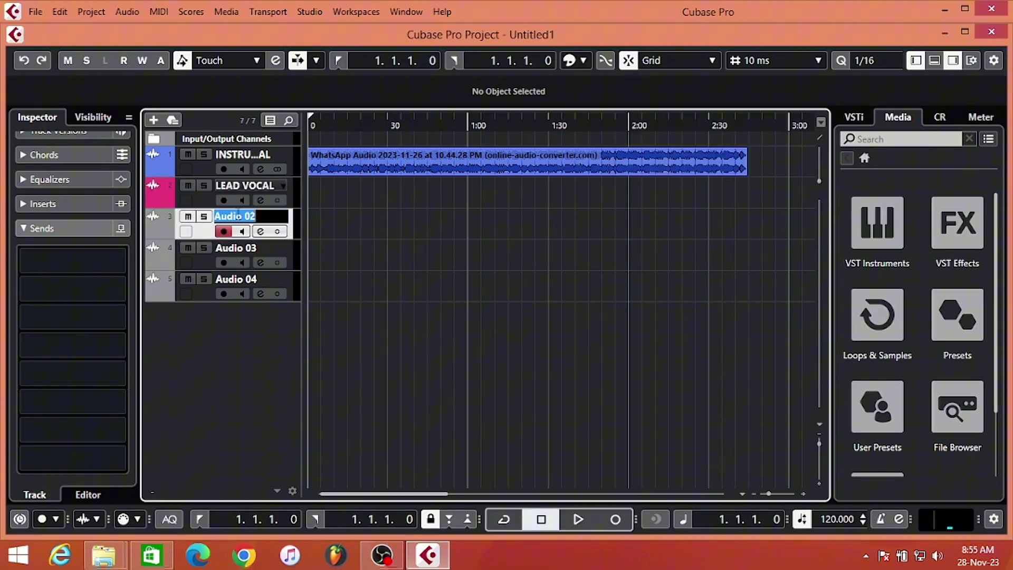
pyautogui.write('BACKUP')
pyautogui.click(583, 61)
pyautogui.click(744, 125)
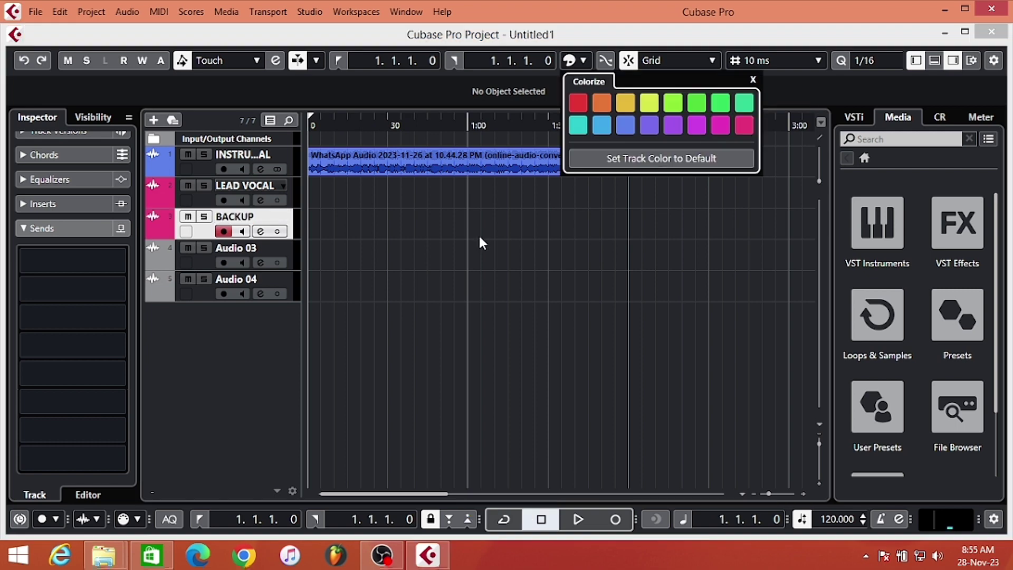
# - Rename Audio 03 to ADLIPS and colour it and the RADIO VOX track pink
pyautogui.doubleClick(242, 248)
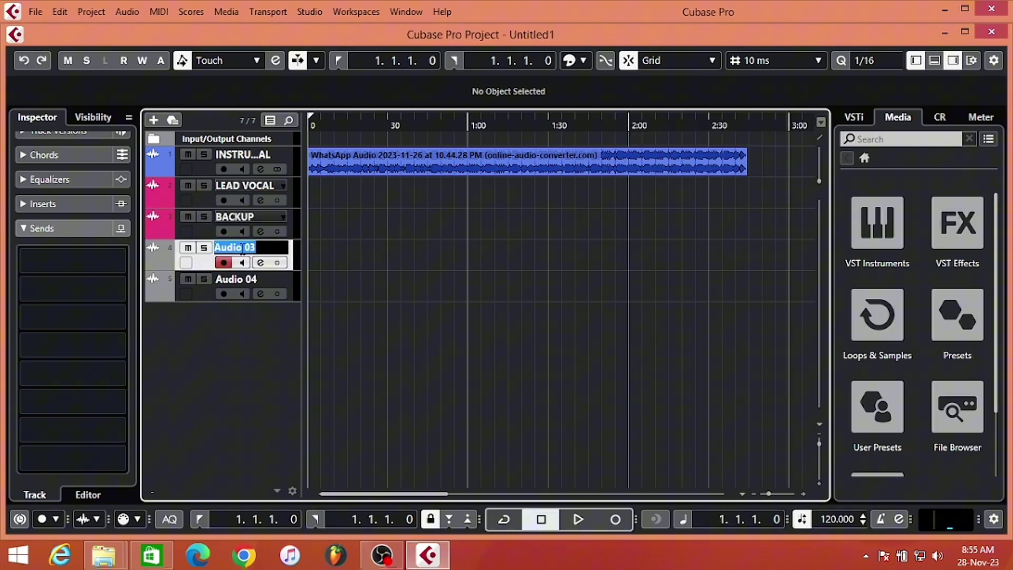
pyautogui.write('ADLIPS')
pyautogui.click(583, 61)
pyautogui.click(743, 125)
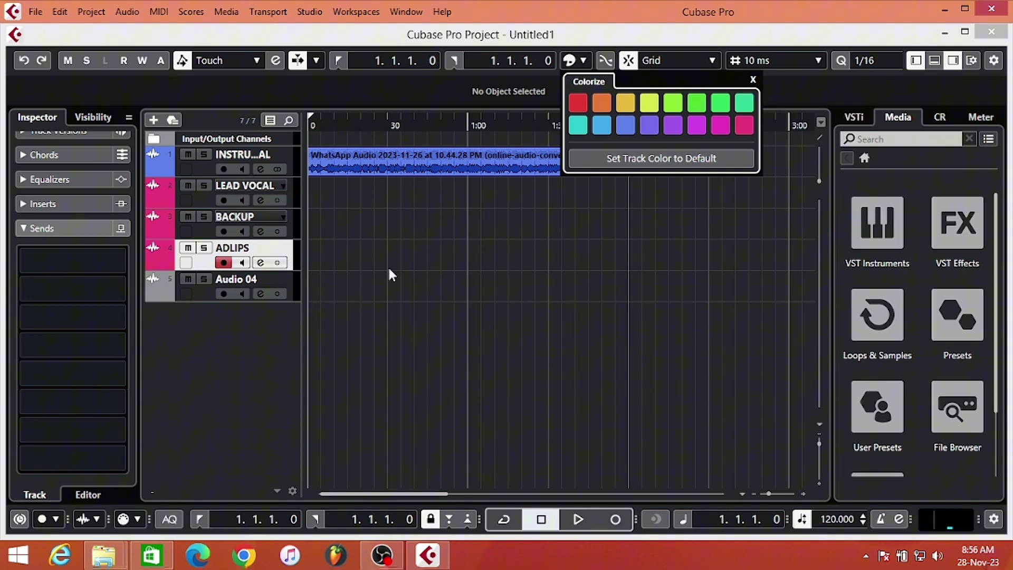
pyautogui.click(247, 282)
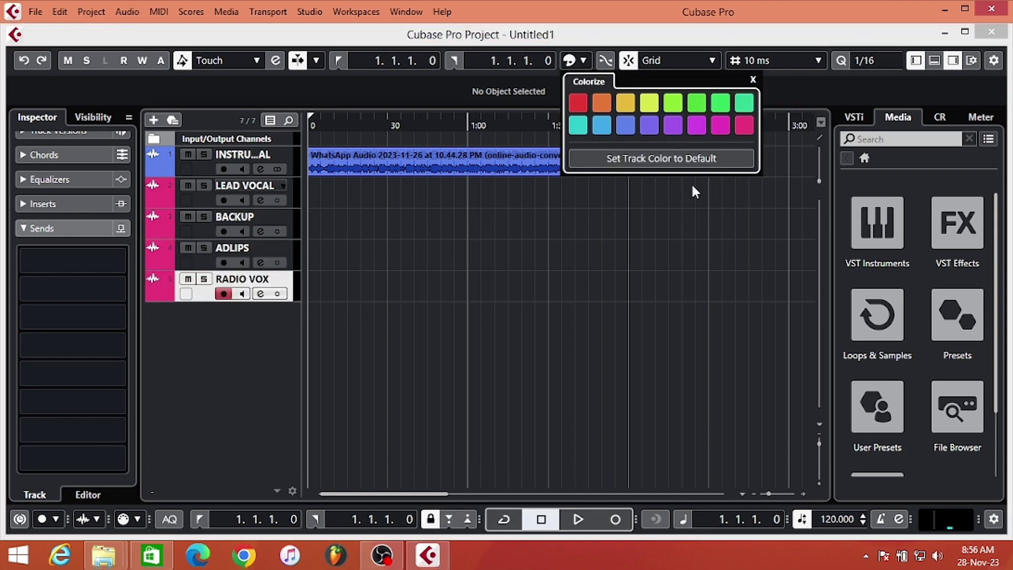
pyautogui.click(470, 282)
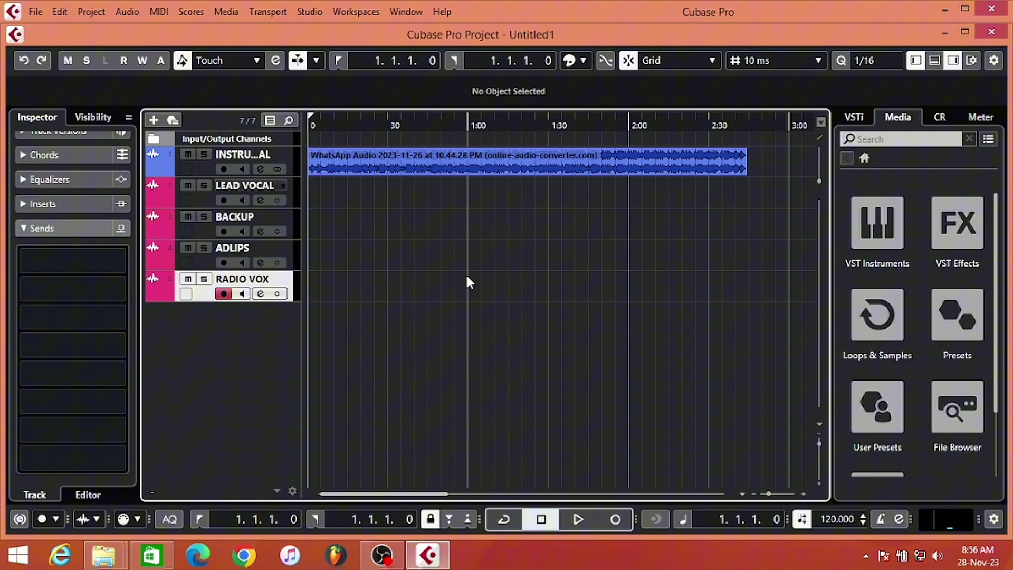
pyautogui.click(295, 194)
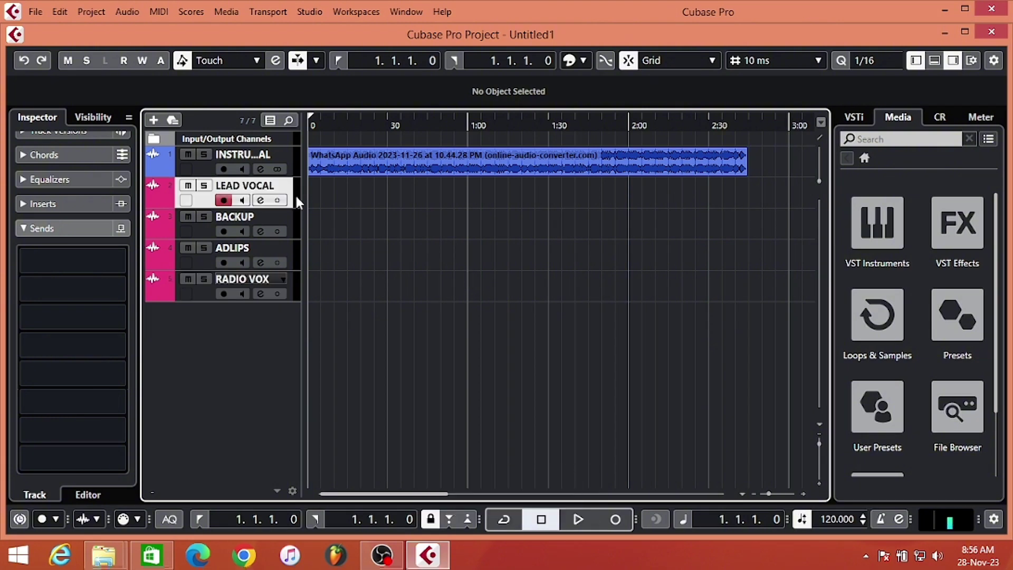
# - Load Auto-Tune Artist into LEAD VOCAL's first insert slot and close its window
pyautogui.scroll(2, 71, 216)
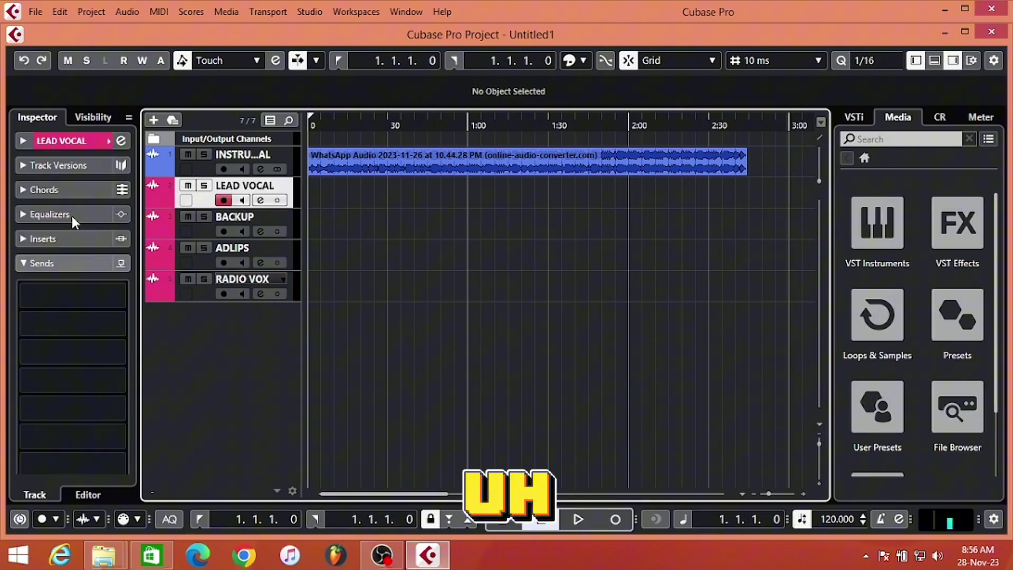
pyautogui.scroll(-5, 65, 239)
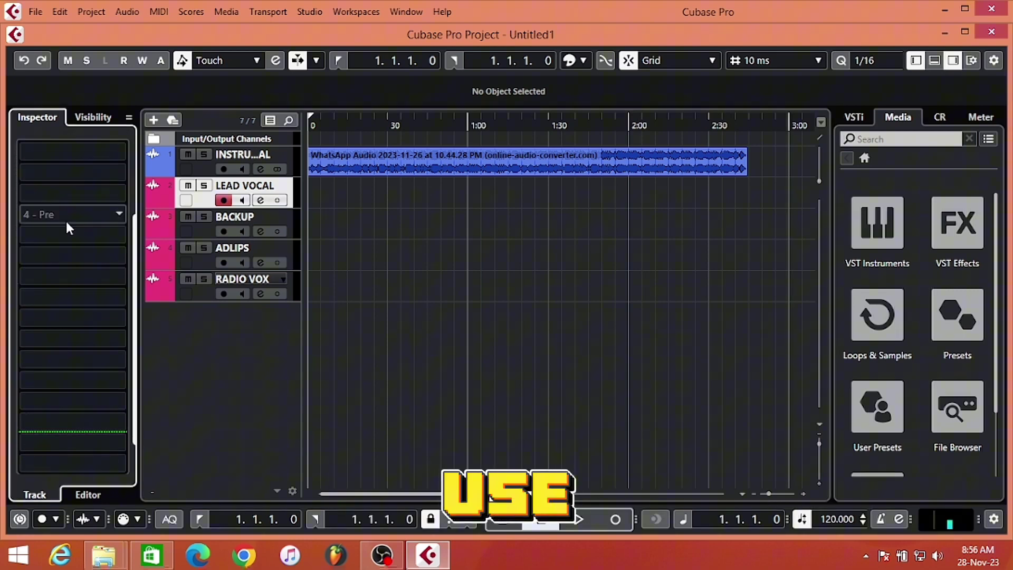
pyautogui.click(65, 153)
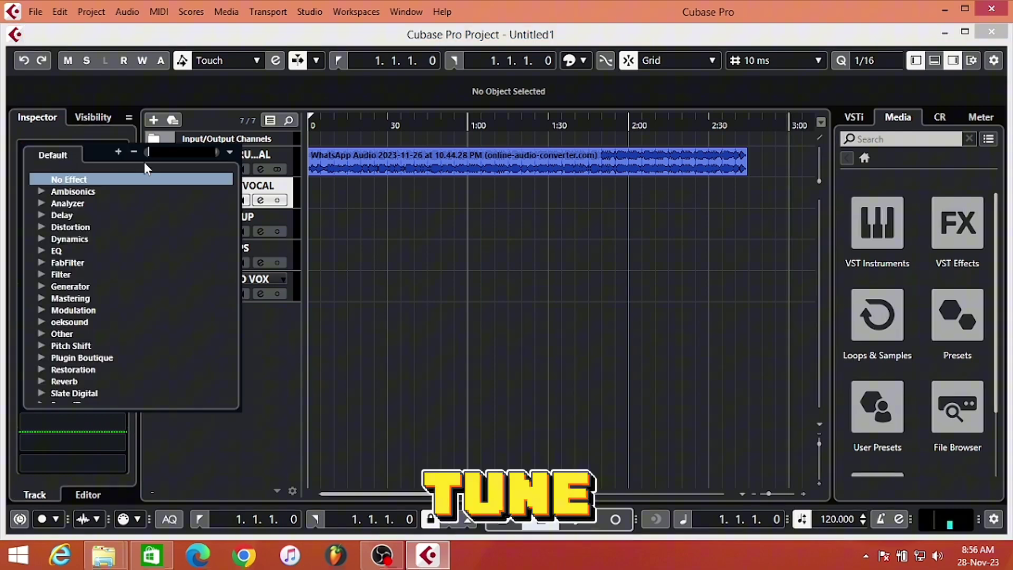
pyautogui.write('AUT')
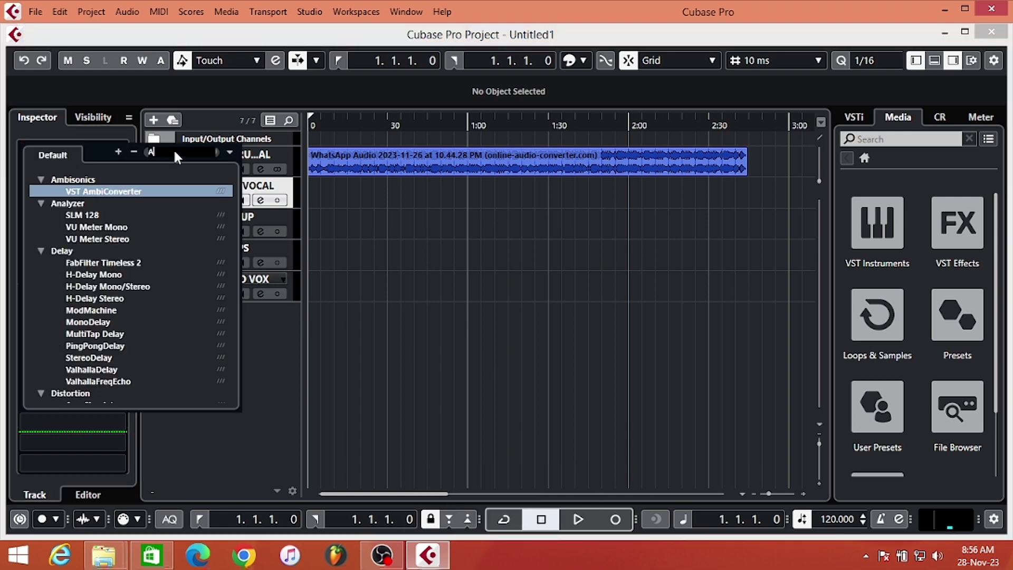
pyautogui.click(125, 250)
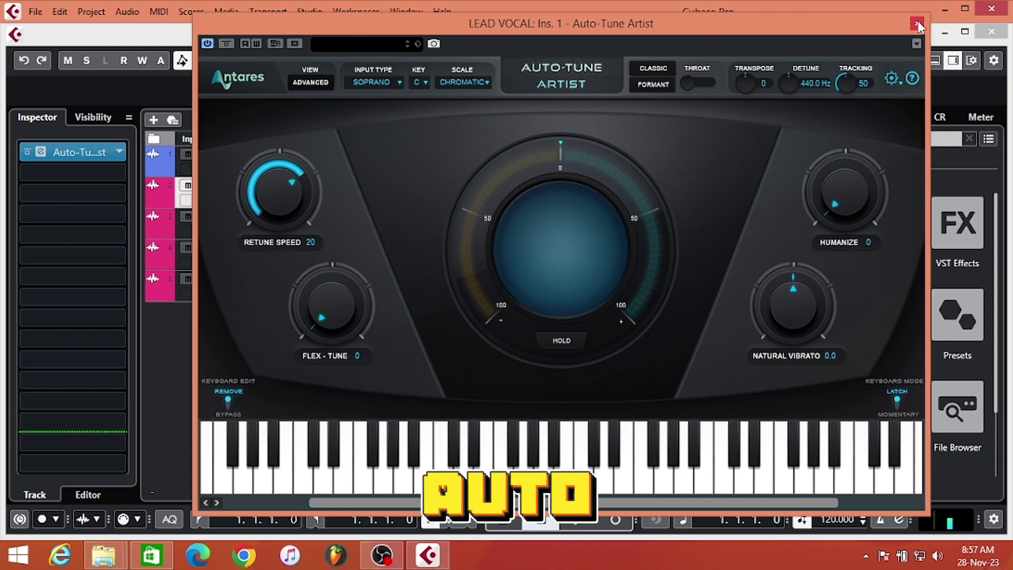
pyautogui.click(918, 24)
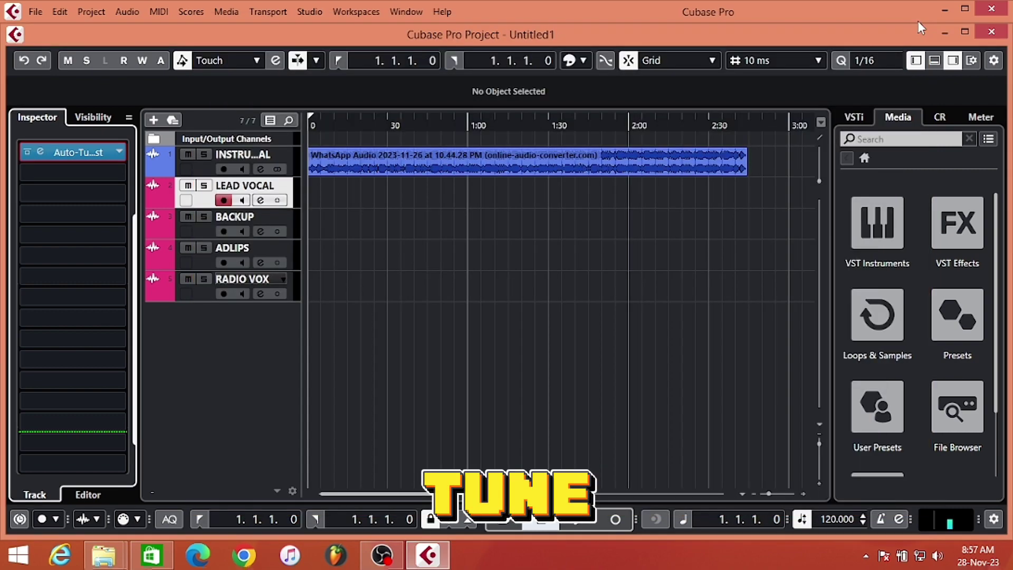
pyautogui.click(65, 174)
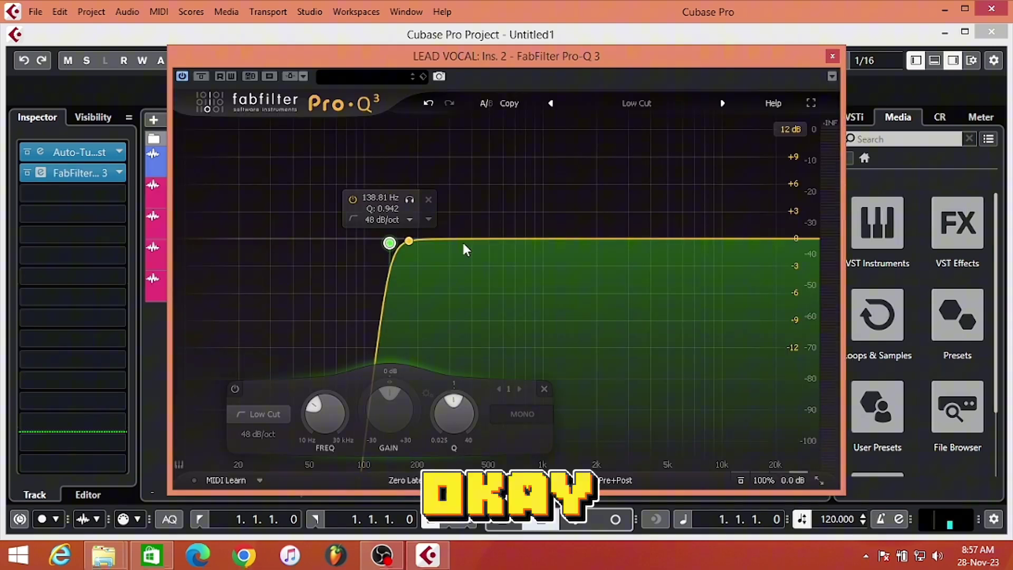
pyautogui.click(831, 56)
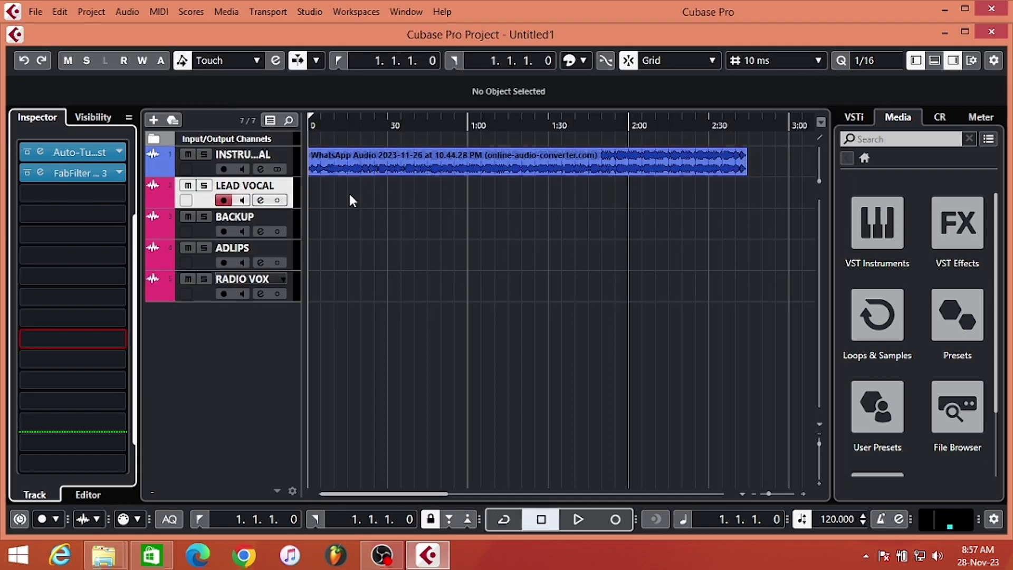
pyautogui.click(290, 219)
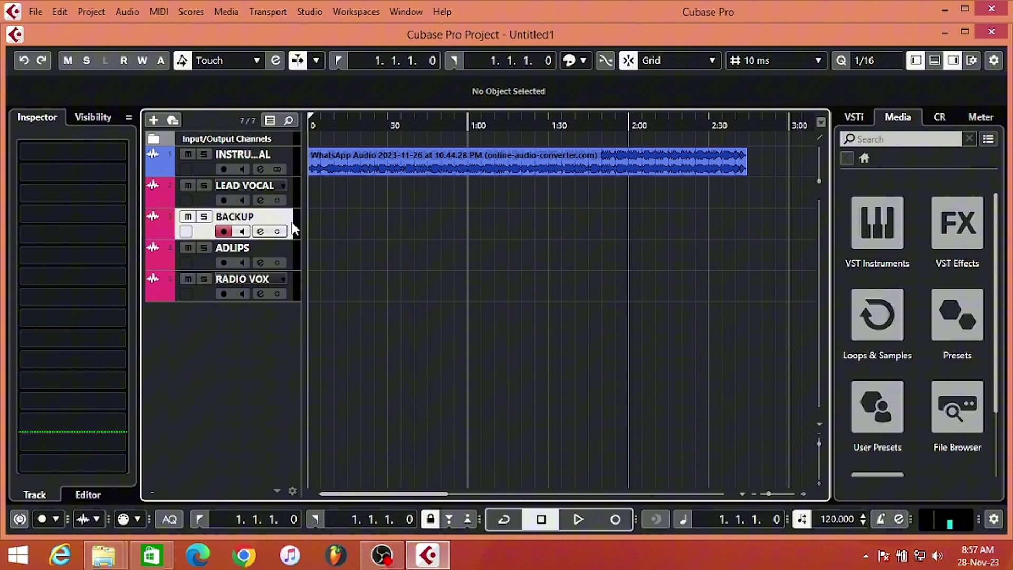
pyautogui.click(296, 194)
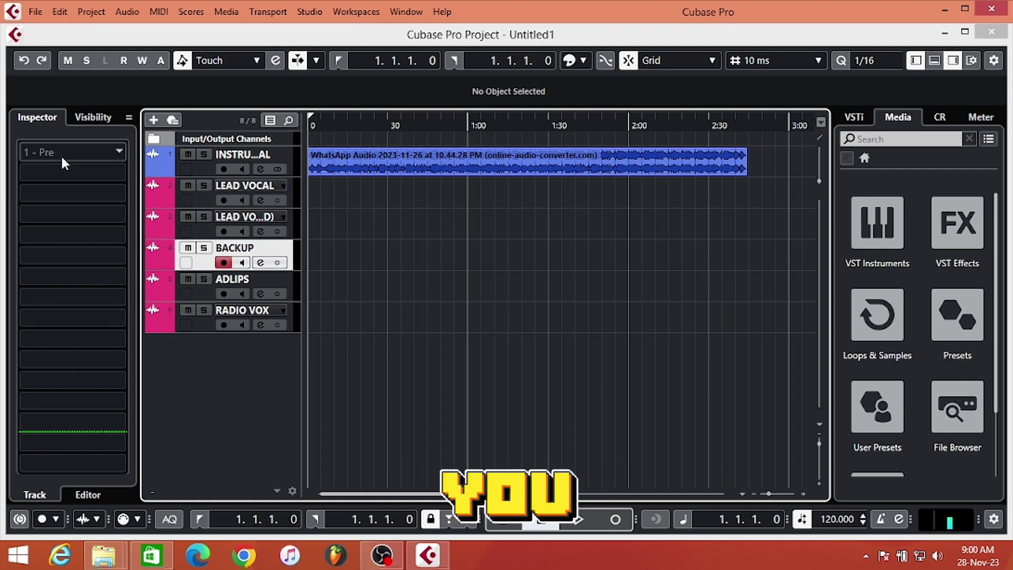
pyautogui.click(289, 285)
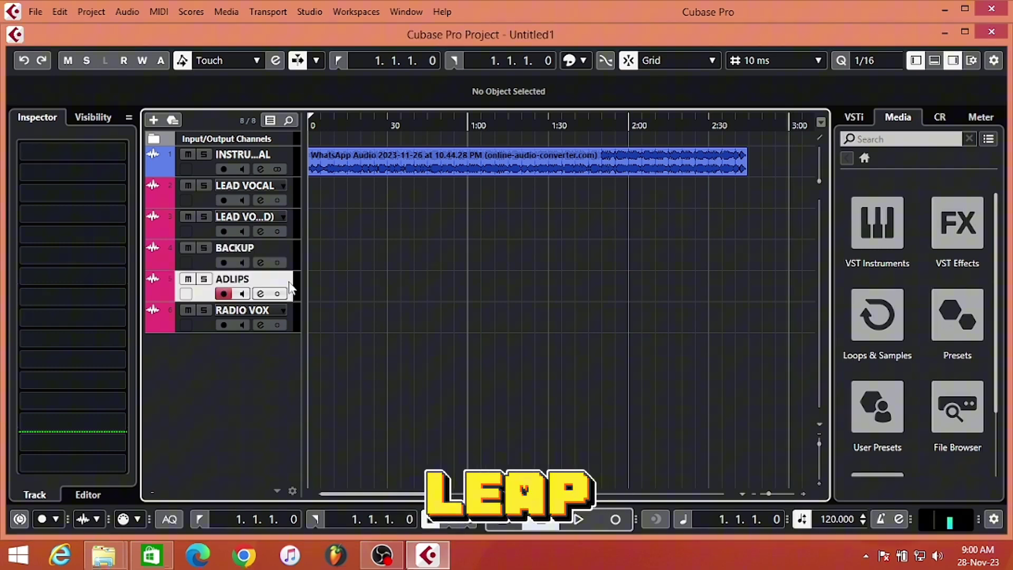
pyautogui.click(294, 317)
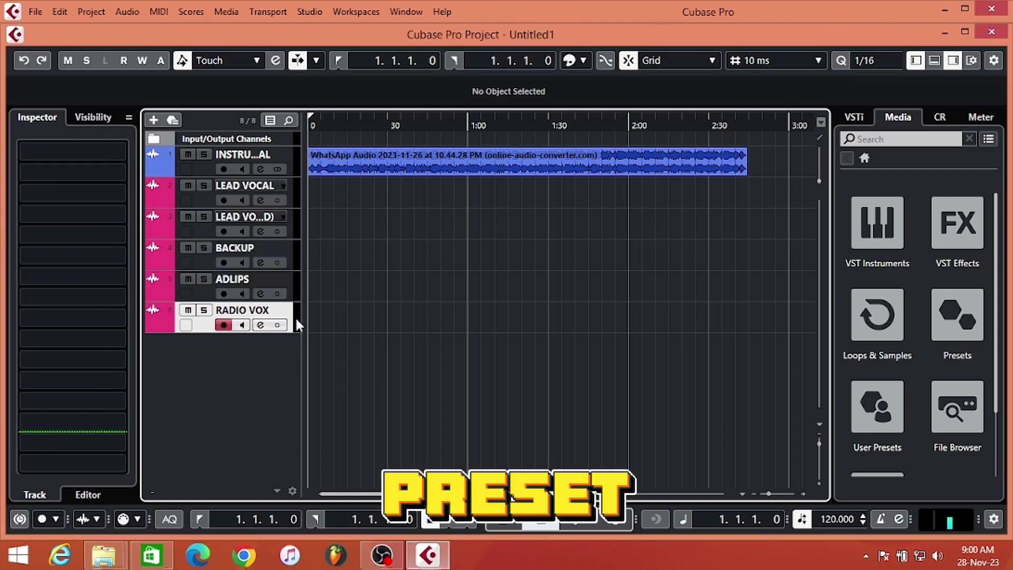
# - Add an FX channel named REVERB SEND with ValhallaVintageVerb, then close the plugin window
pyautogui.rightClick(185, 363)
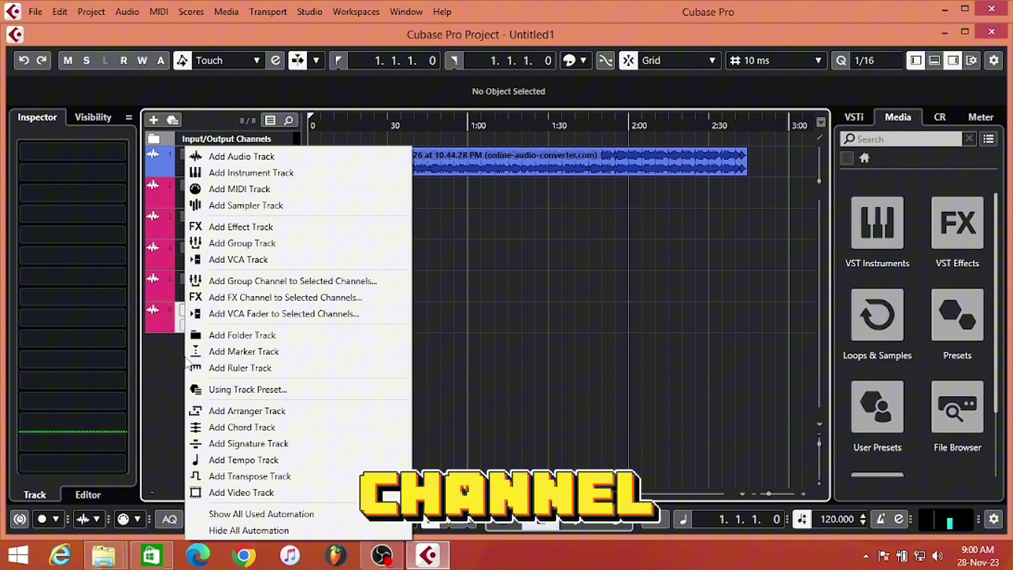
pyautogui.click(282, 298)
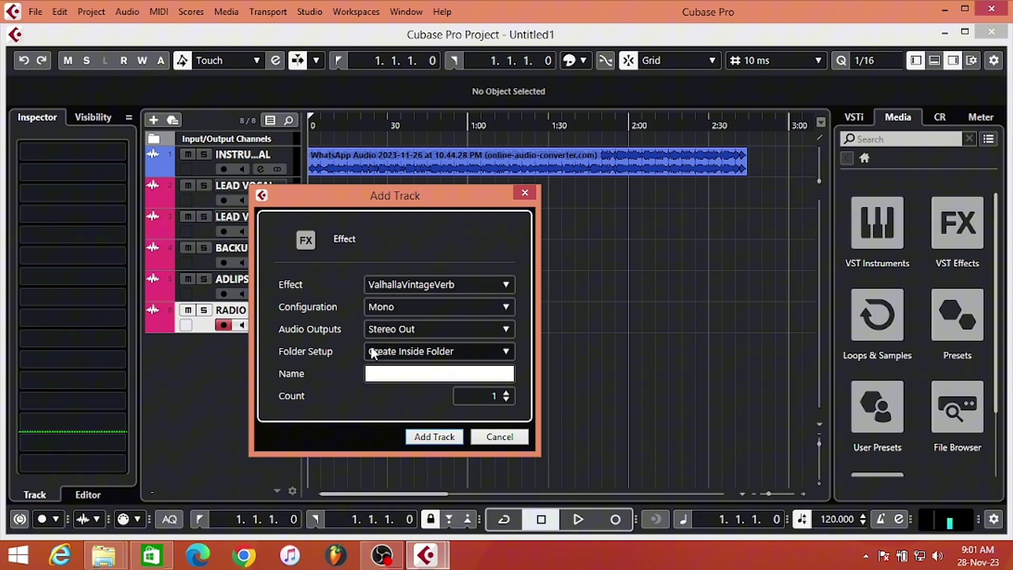
pyautogui.click(390, 373)
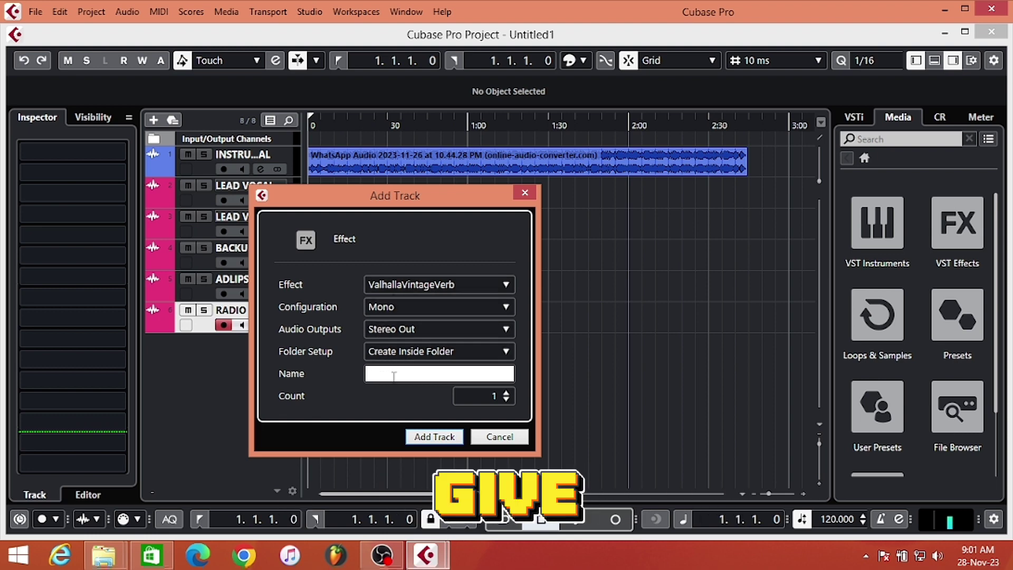
pyautogui.write('REVE')
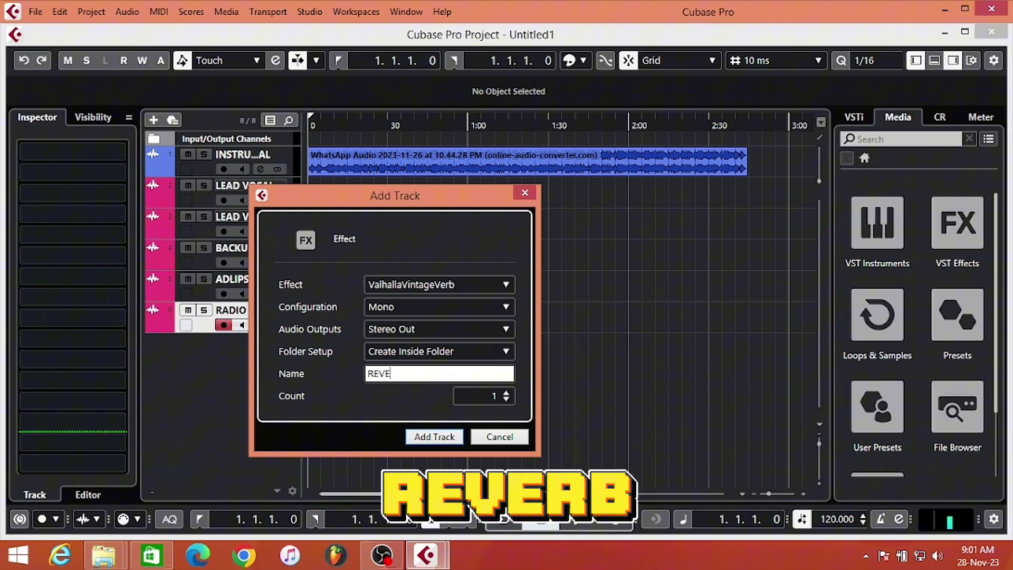
pyautogui.write('R')
pyautogui.write('B SEND')
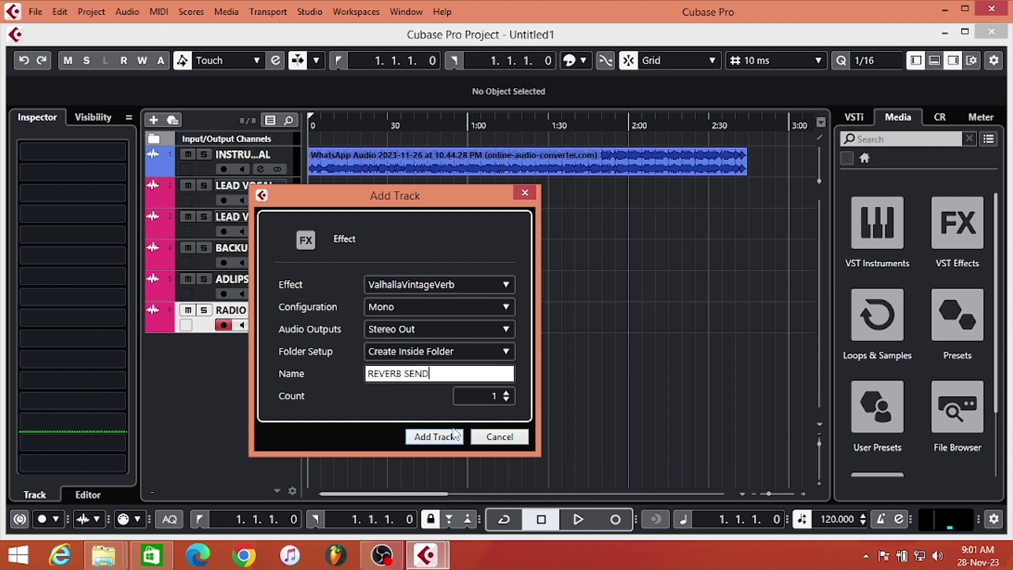
pyautogui.click(435, 437)
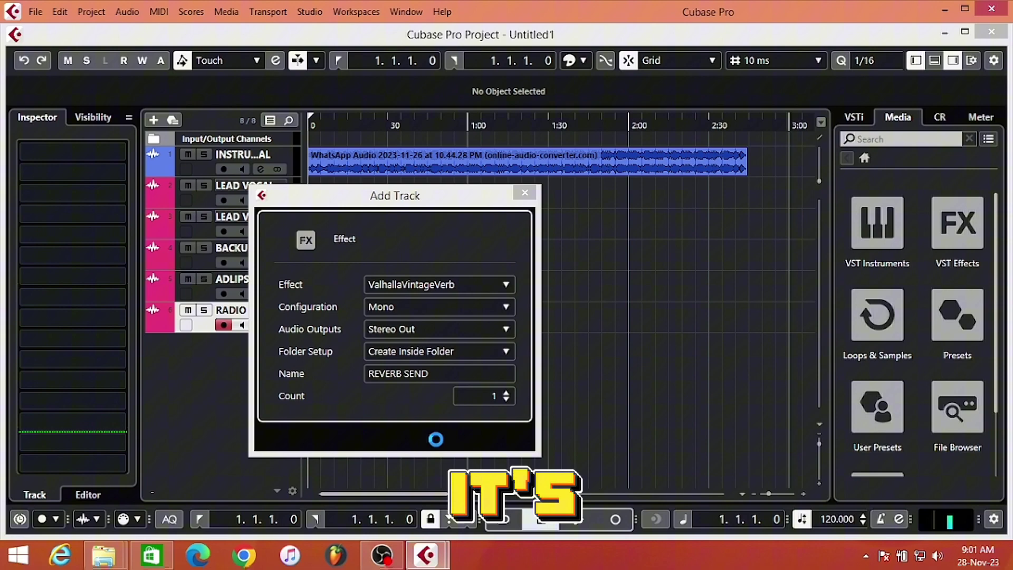
pyautogui.click(843, 218)
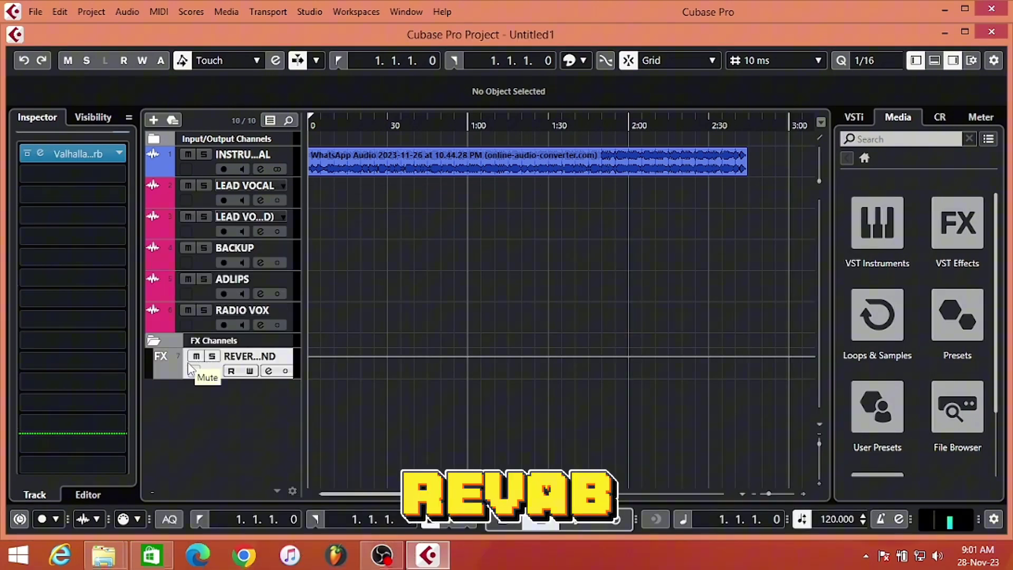
# - Add an FX channel named DELAY SEND using ValhallaDelay, found by searching 'delay'
pyautogui.rightClick(192, 391)
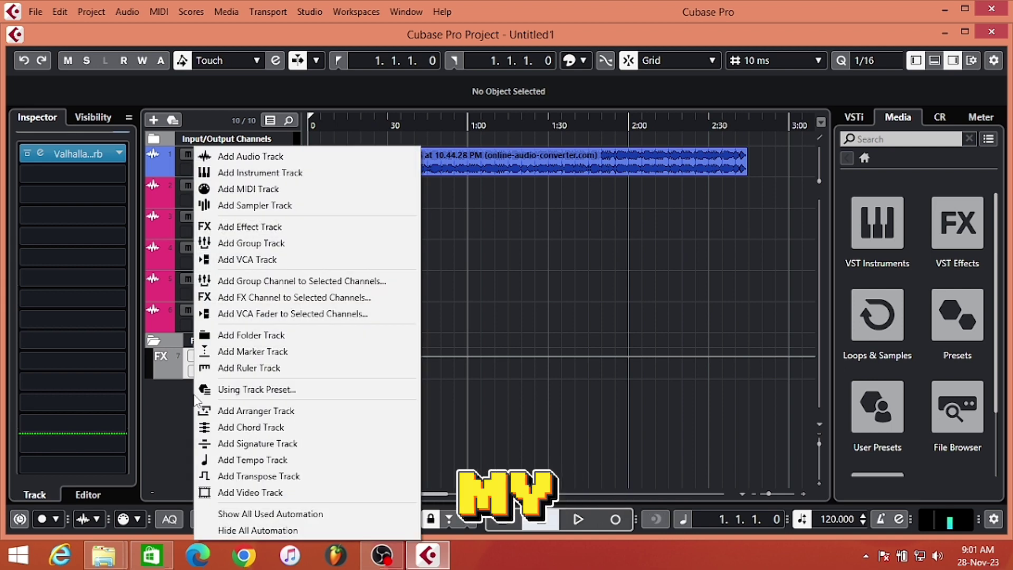
pyautogui.click(248, 296)
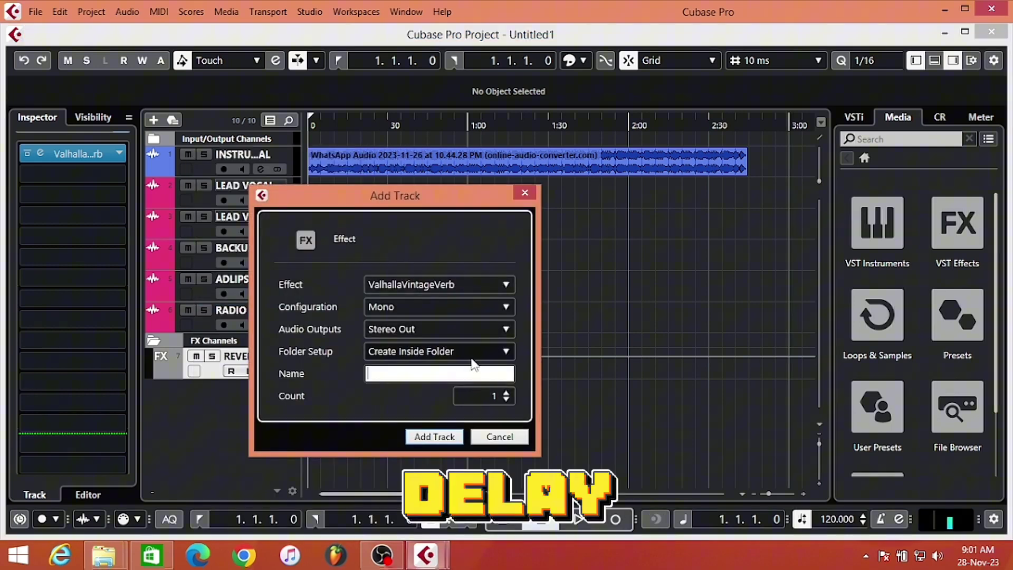
pyautogui.click(438, 283)
pyautogui.click(425, 303)
pyautogui.write('delay')
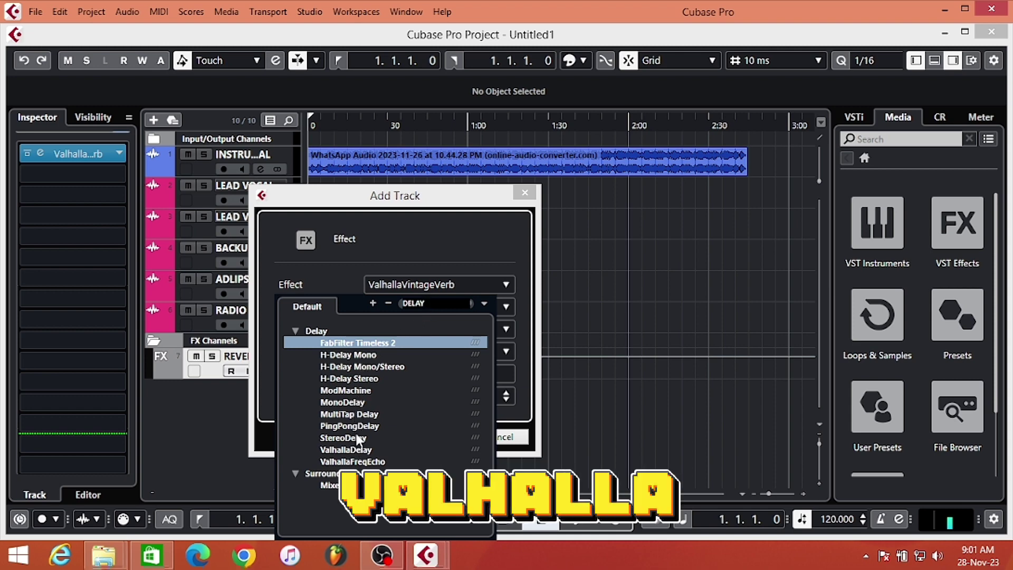
pyautogui.click(356, 451)
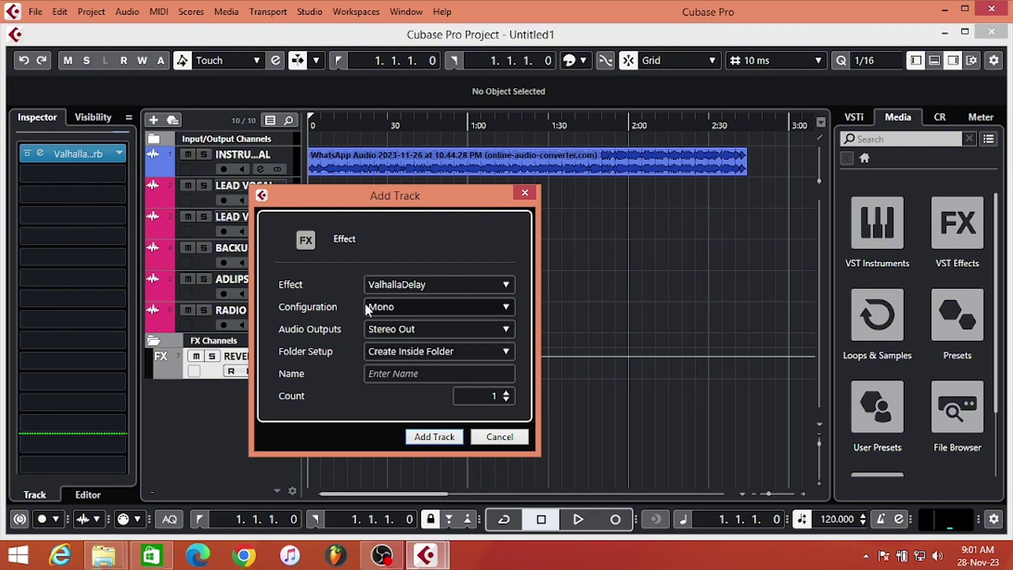
pyautogui.click(410, 373)
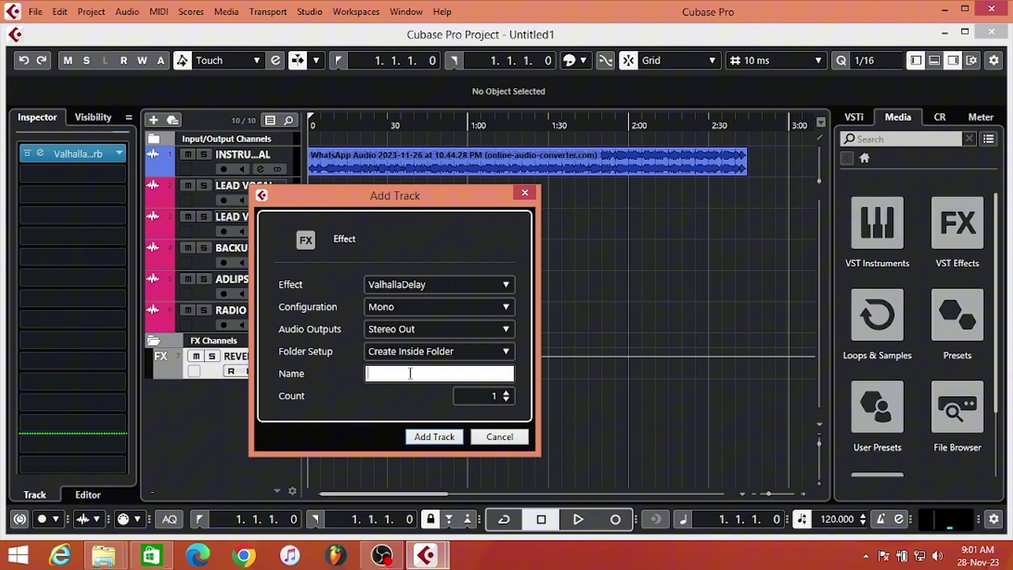
pyautogui.write('DELAY SEND')
pyautogui.click(421, 437)
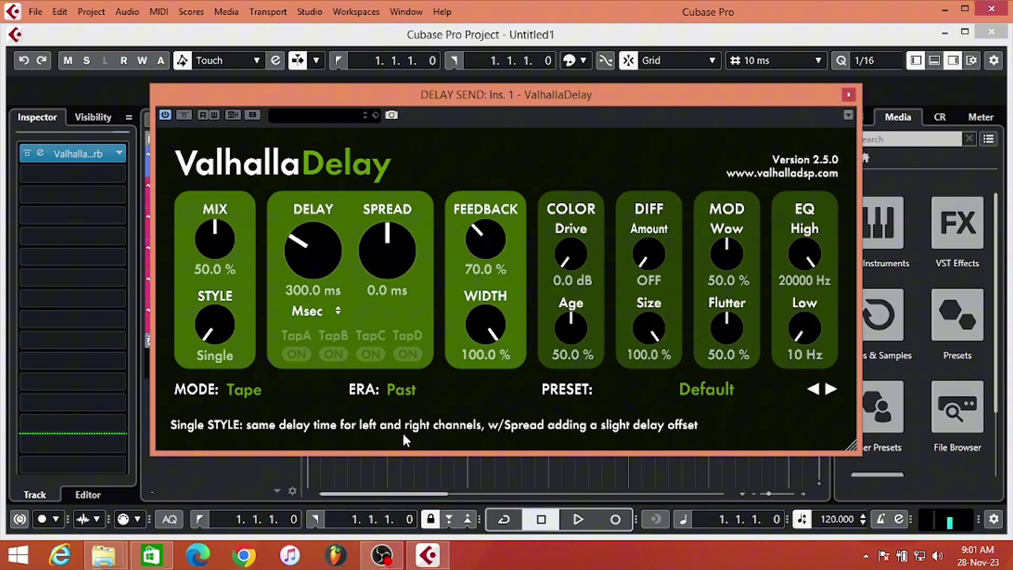
pyautogui.click(849, 95)
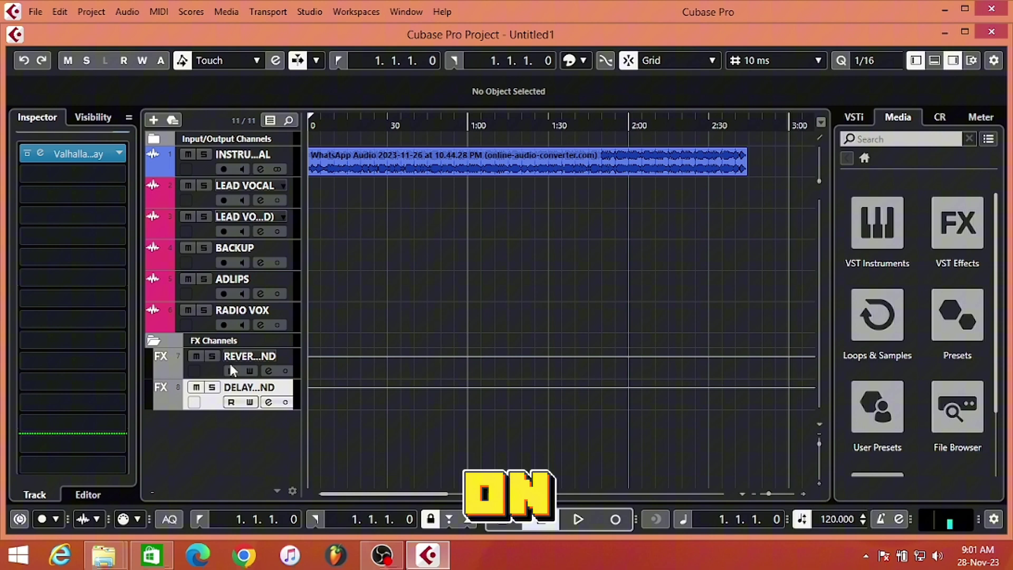
# - Colour the REVERB SEND channel yellow from the Colorize palette
pyautogui.click(199, 371)
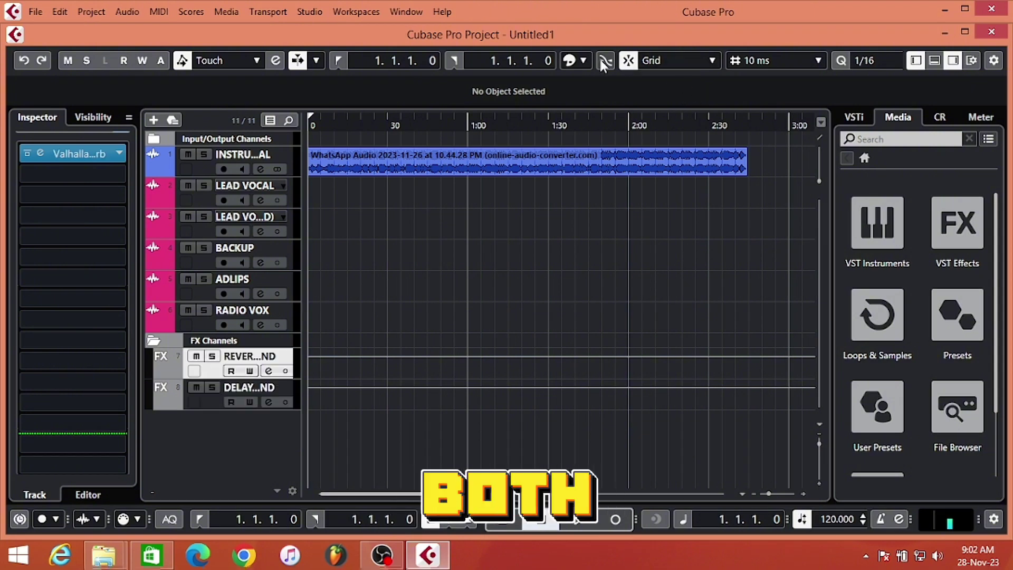
pyautogui.click(580, 60)
pyautogui.click(625, 104)
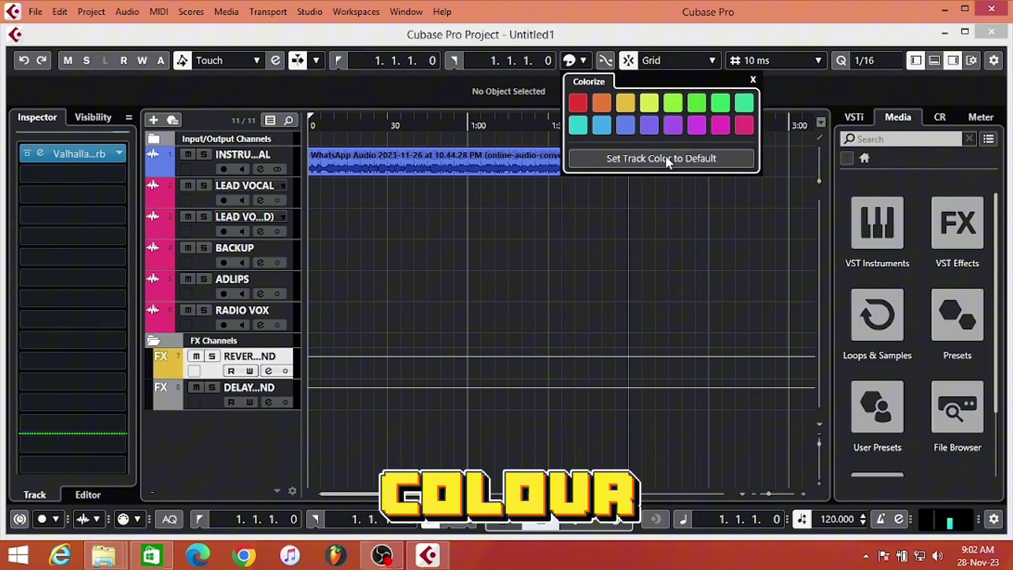
# - Colour the DELAY SEND channel light yellow-green
pyautogui.click(195, 396)
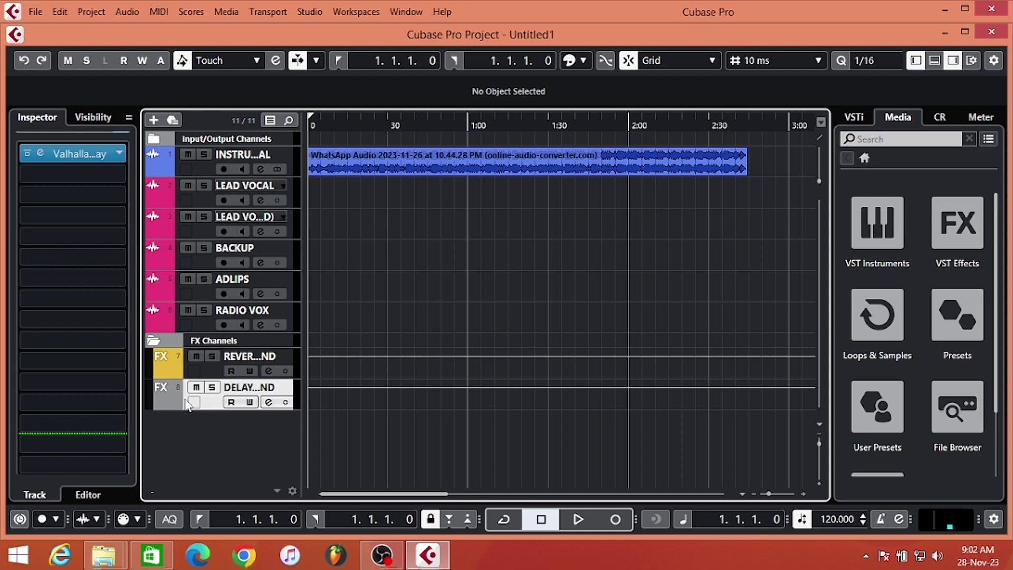
pyautogui.click(570, 60)
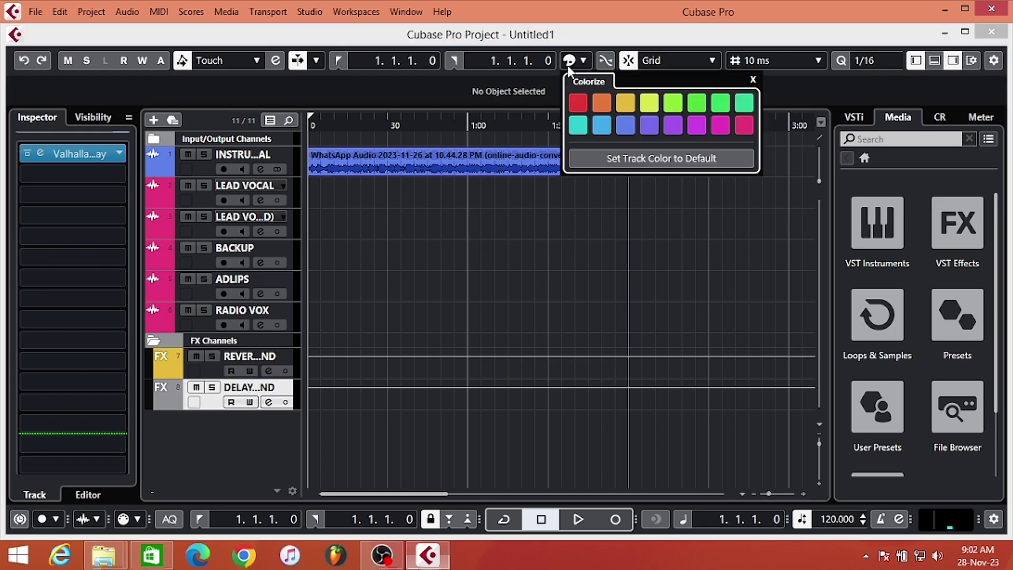
pyautogui.click(646, 104)
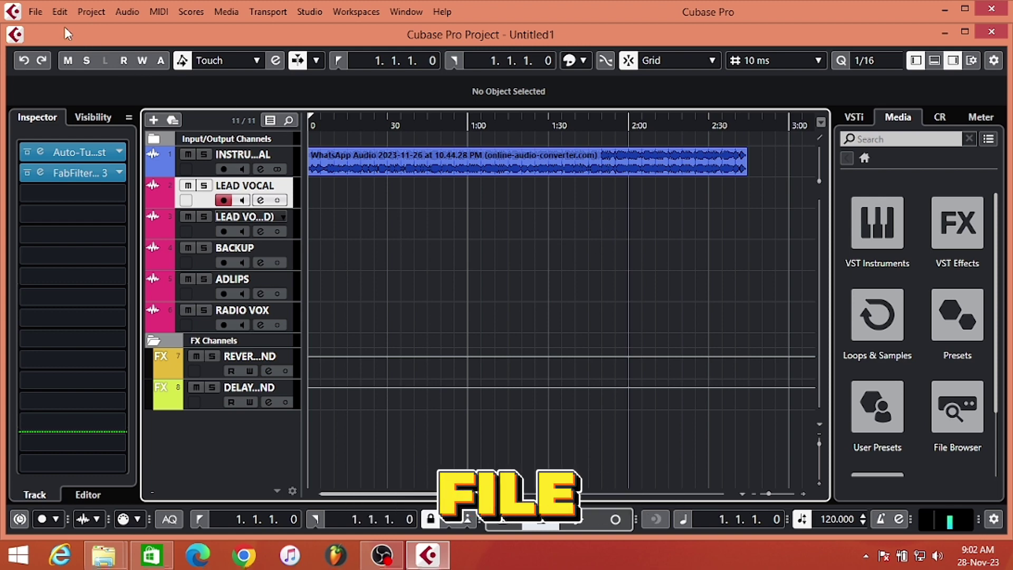
# - Use File > Save as Template, paste 'CUBASE RECORDING TEMPLATE' as the preset name, and confirm
pyautogui.click(34, 11)
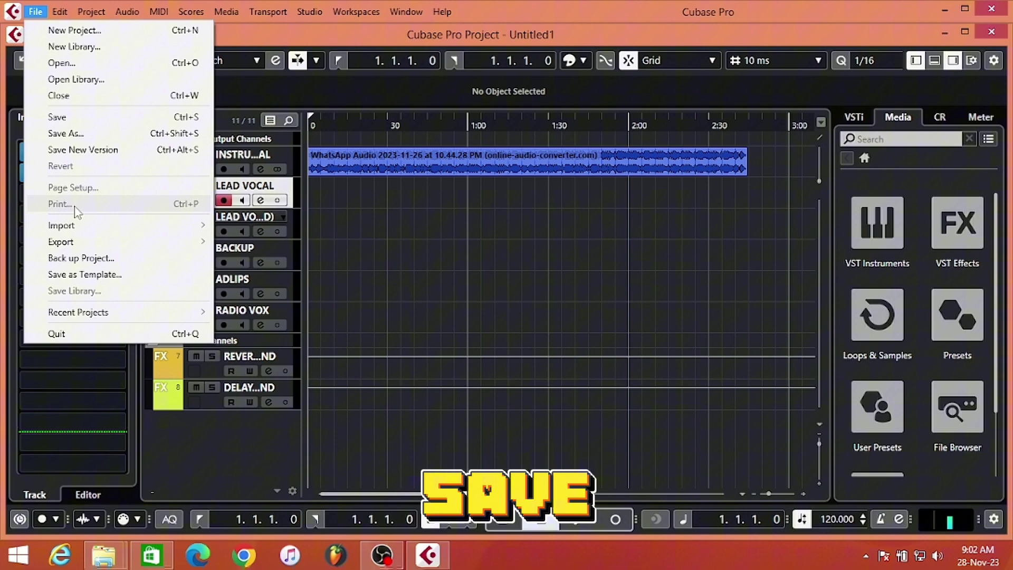
pyautogui.click(95, 275)
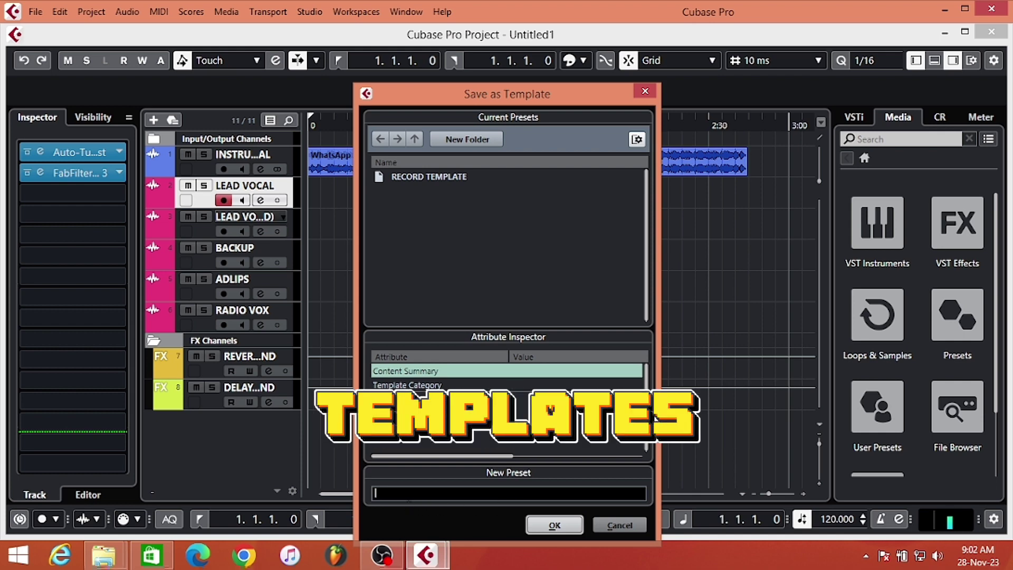
pyautogui.rightClick(408, 493)
pyautogui.click(455, 360)
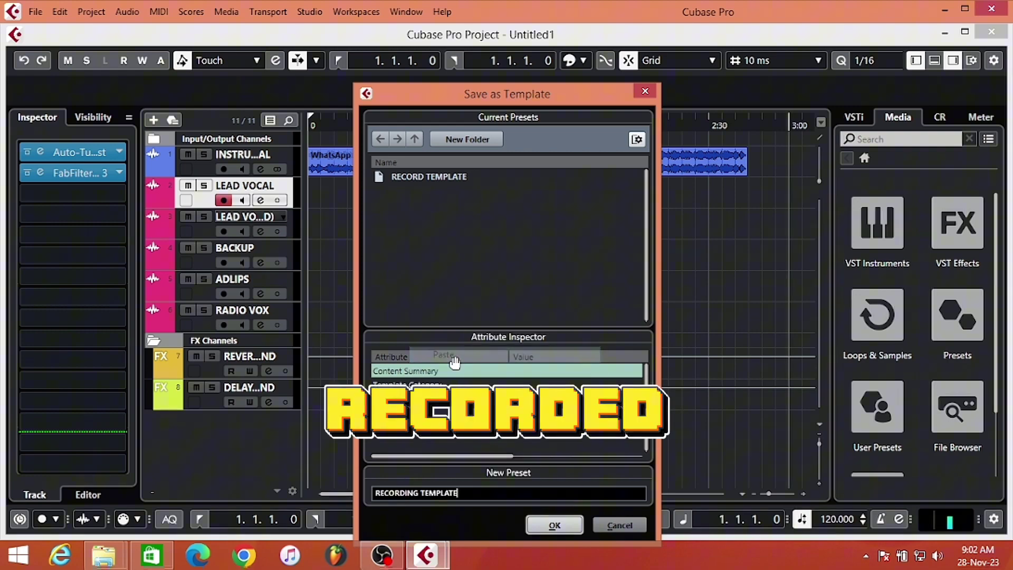
pyautogui.click(557, 523)
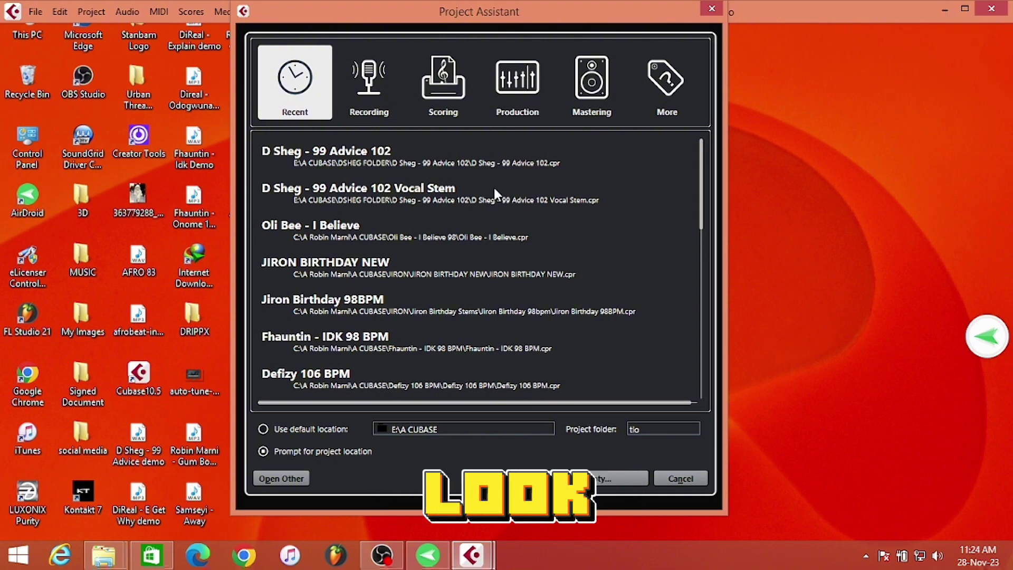
# - Open the More category in the Project Assistant to see CUBASE RECORDING TEMPLATE listed
pyautogui.click(676, 91)
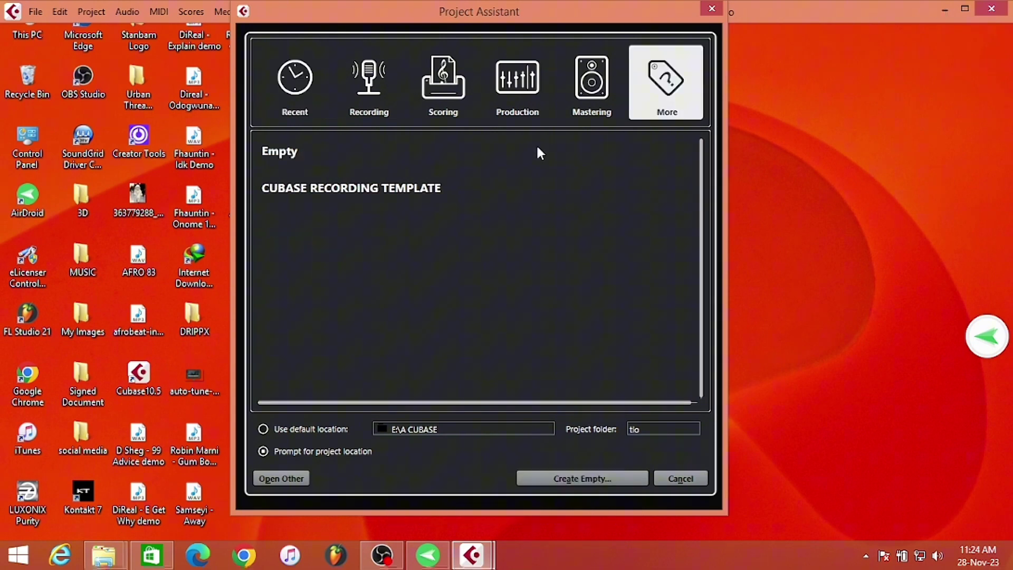